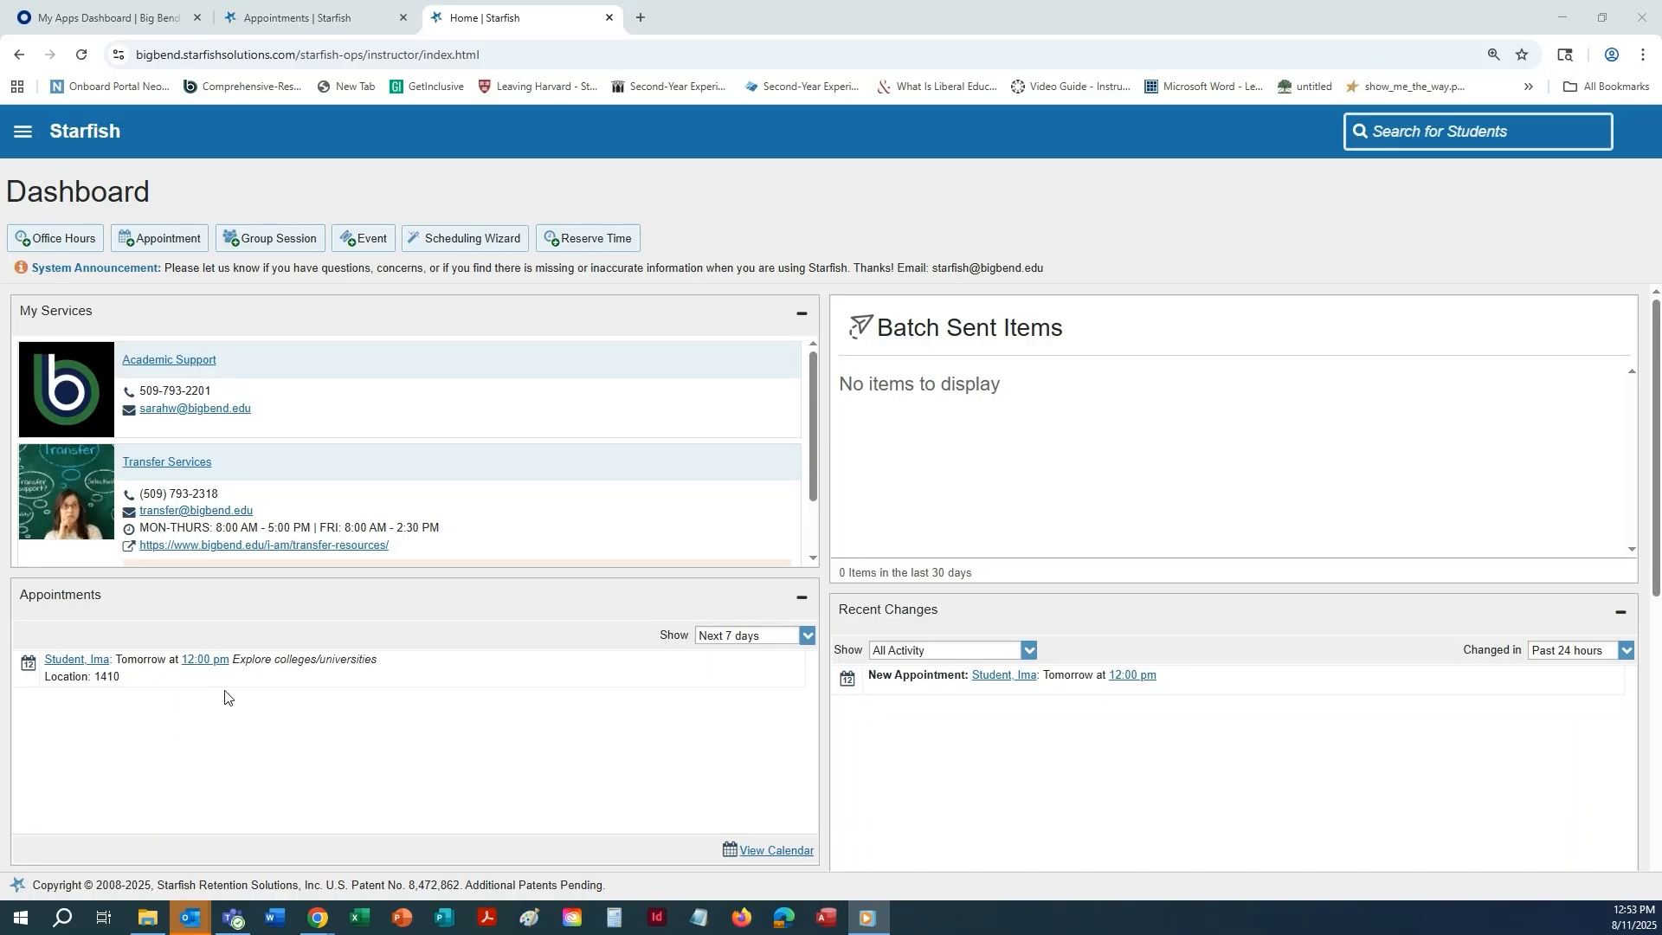
# Open the profile's Appointment Preferences and set the minimum appointment length to 45 minutes.
pyautogui.click(21, 132)
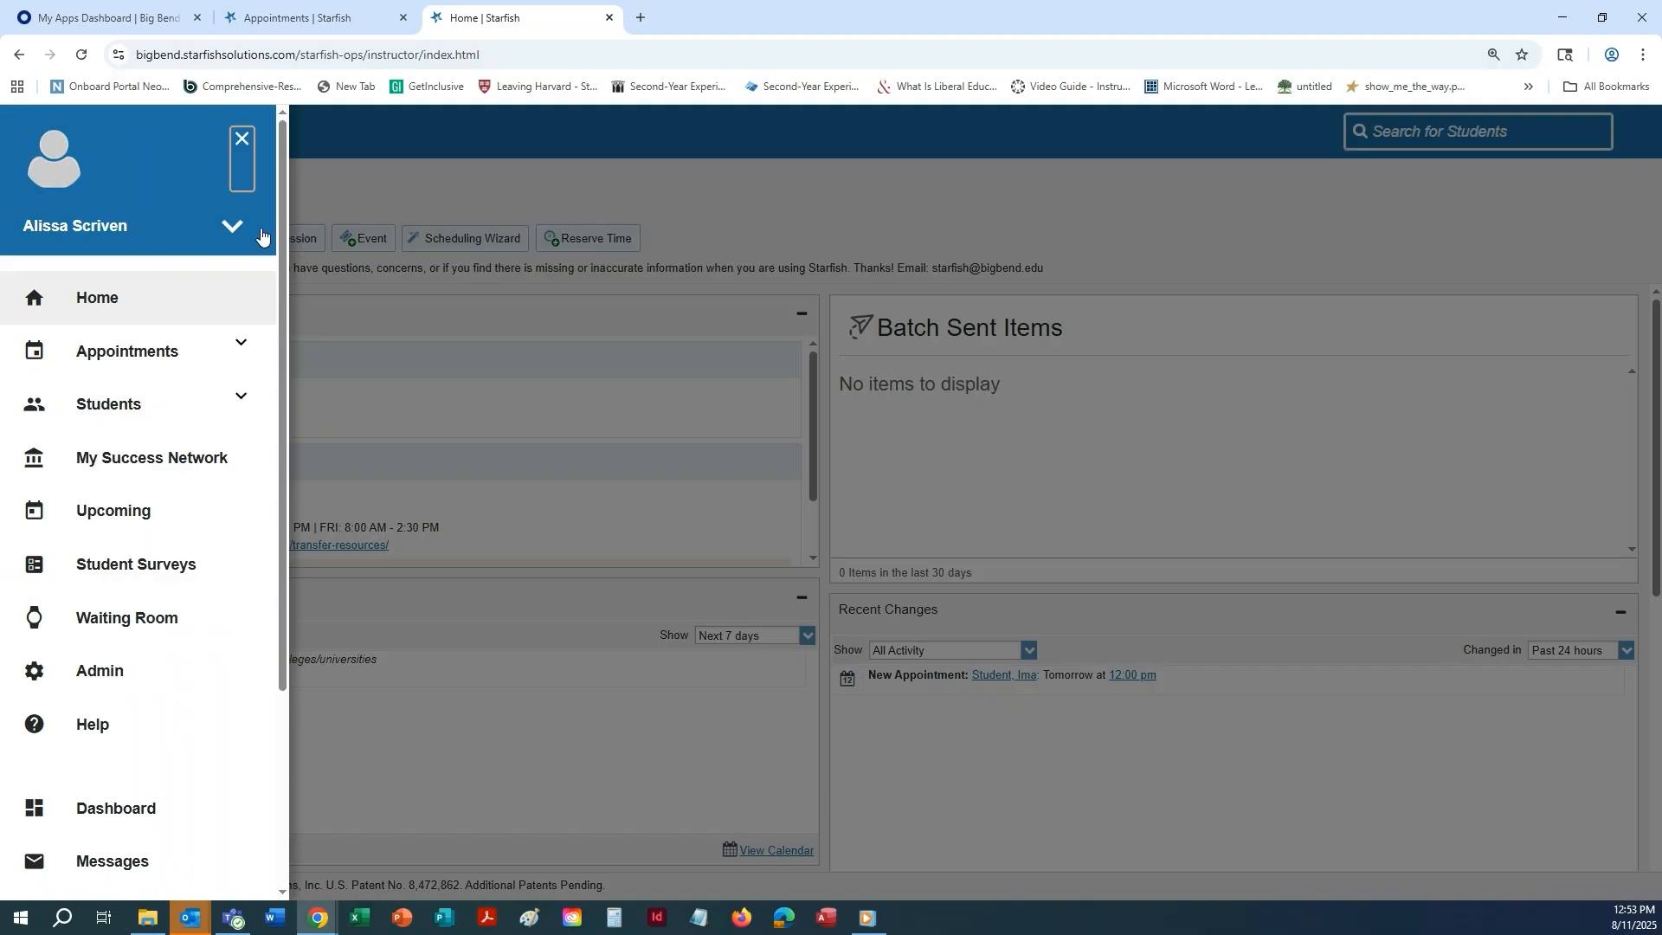
pyautogui.click(232, 226)
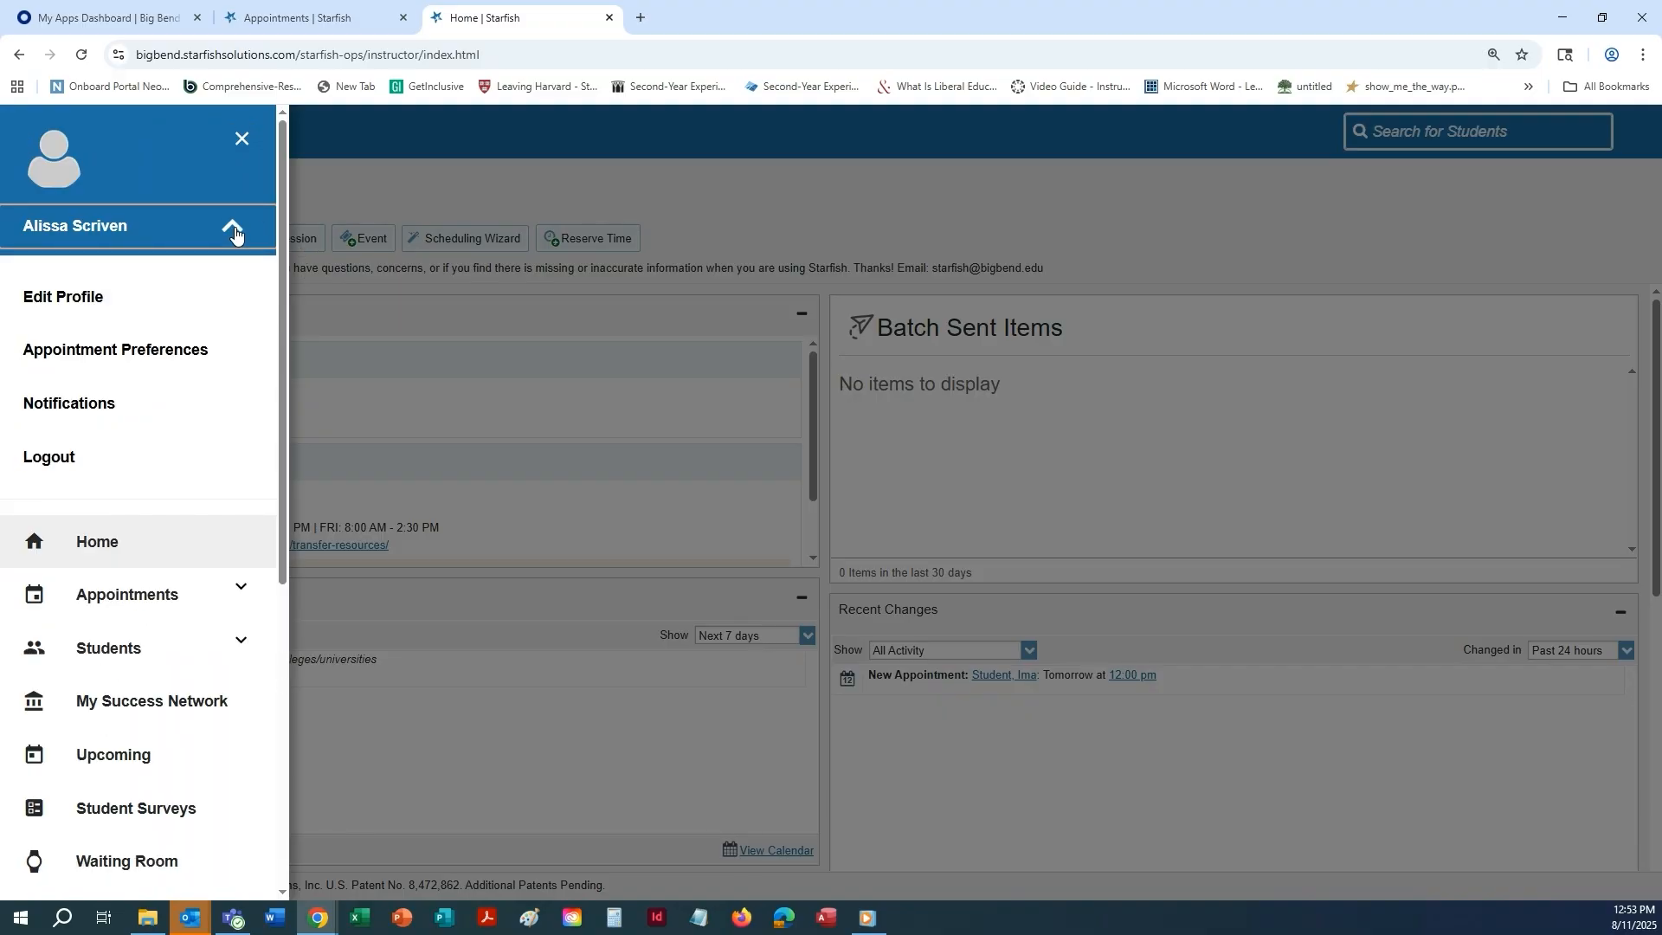
pyautogui.click(118, 354)
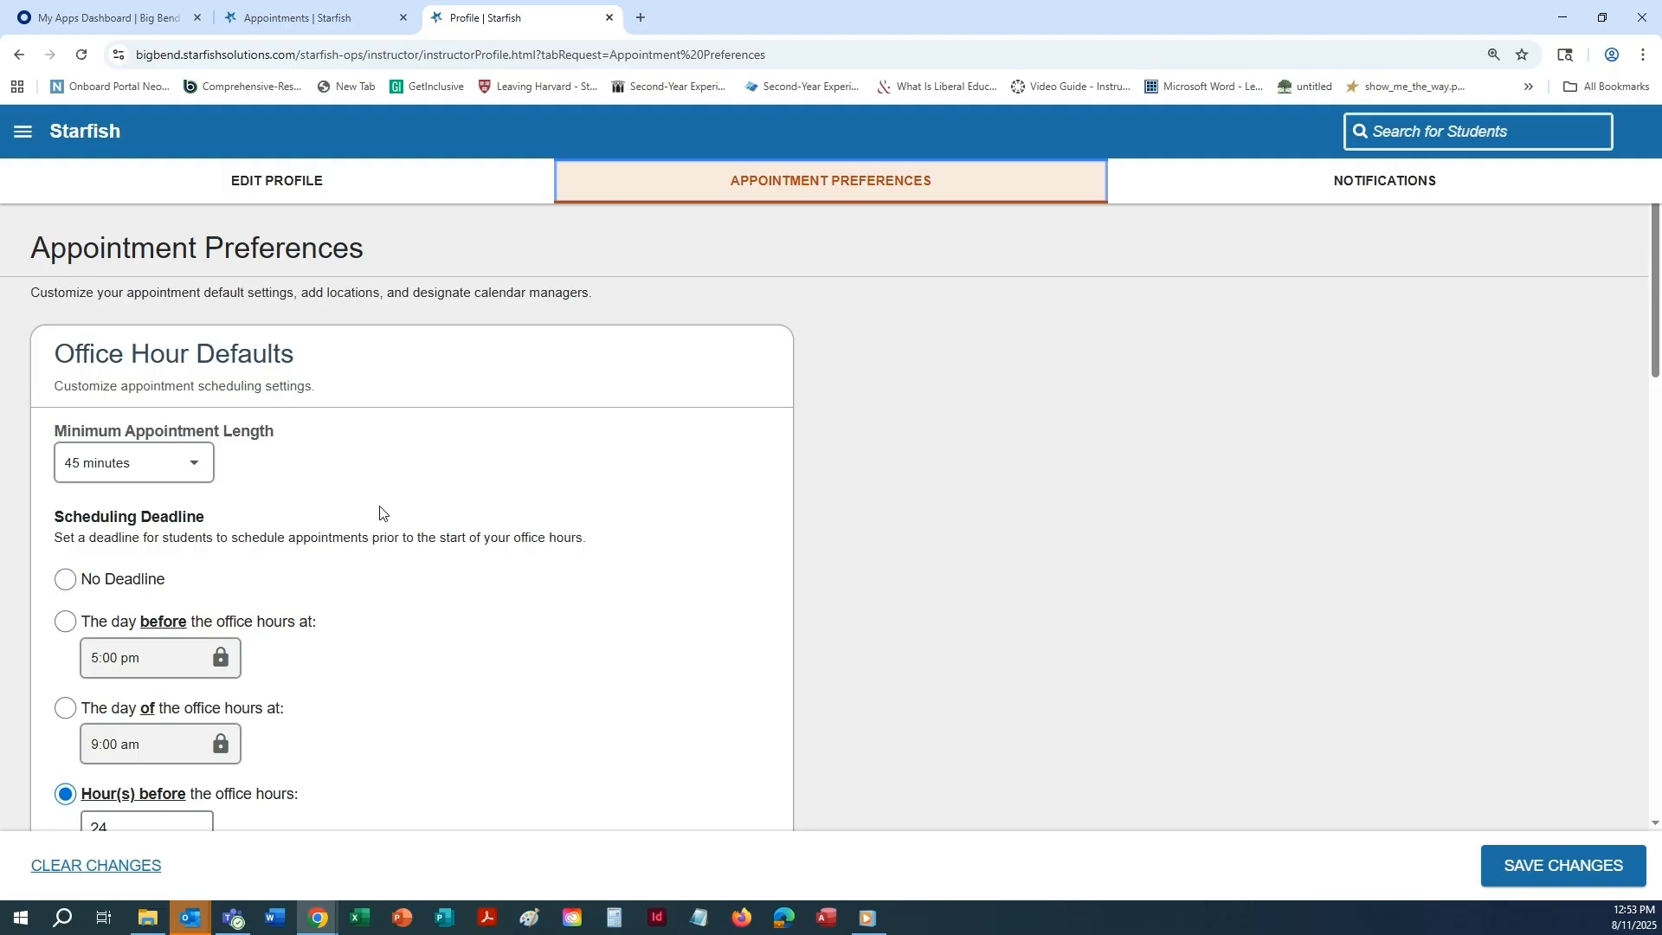
pyautogui.click(195, 467)
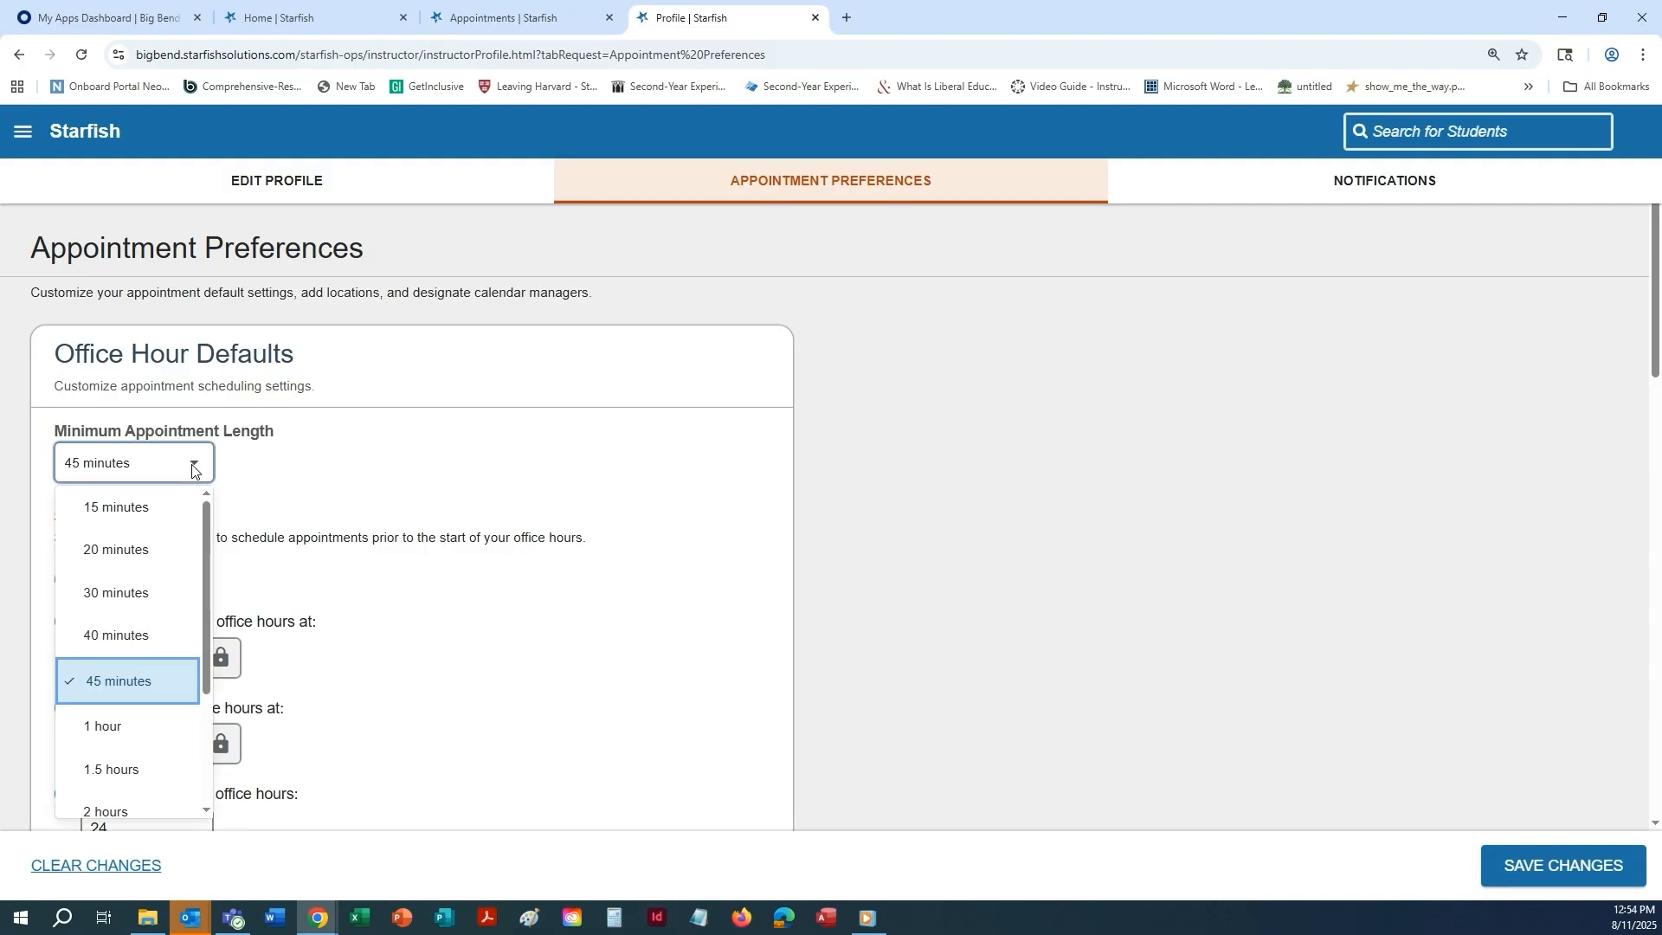
pyautogui.click(95, 684)
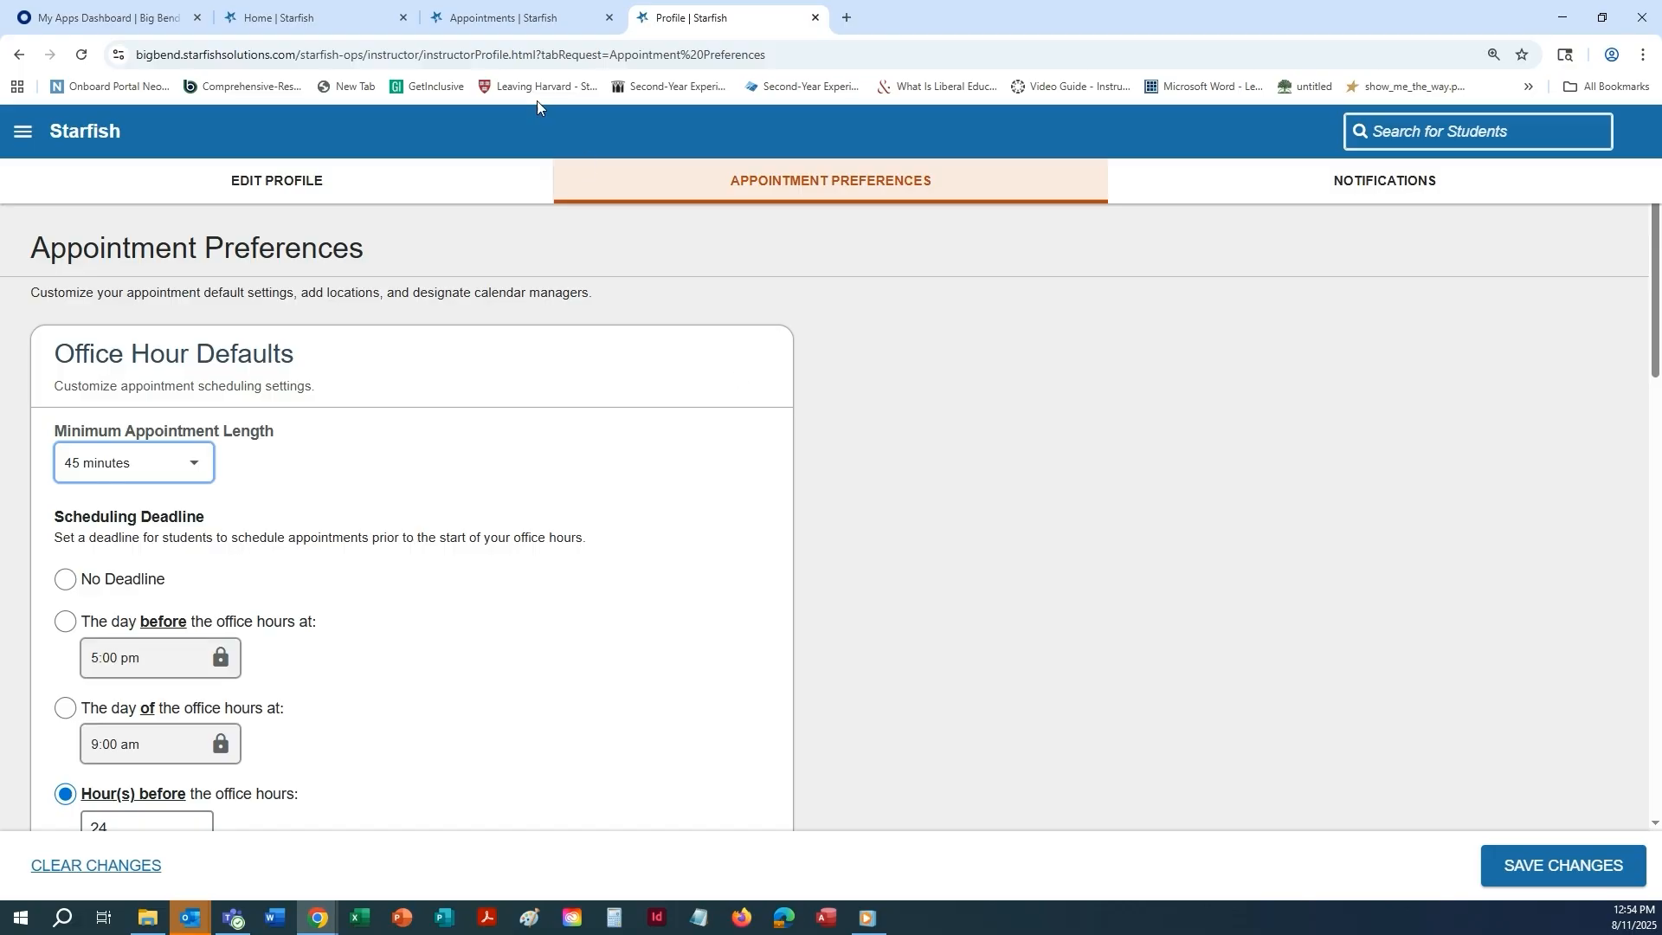
# Examine the minimum and maximum appointment length options in the open Add Office Hours form, and return to the appointment preferences.
pyautogui.click(303, 19)
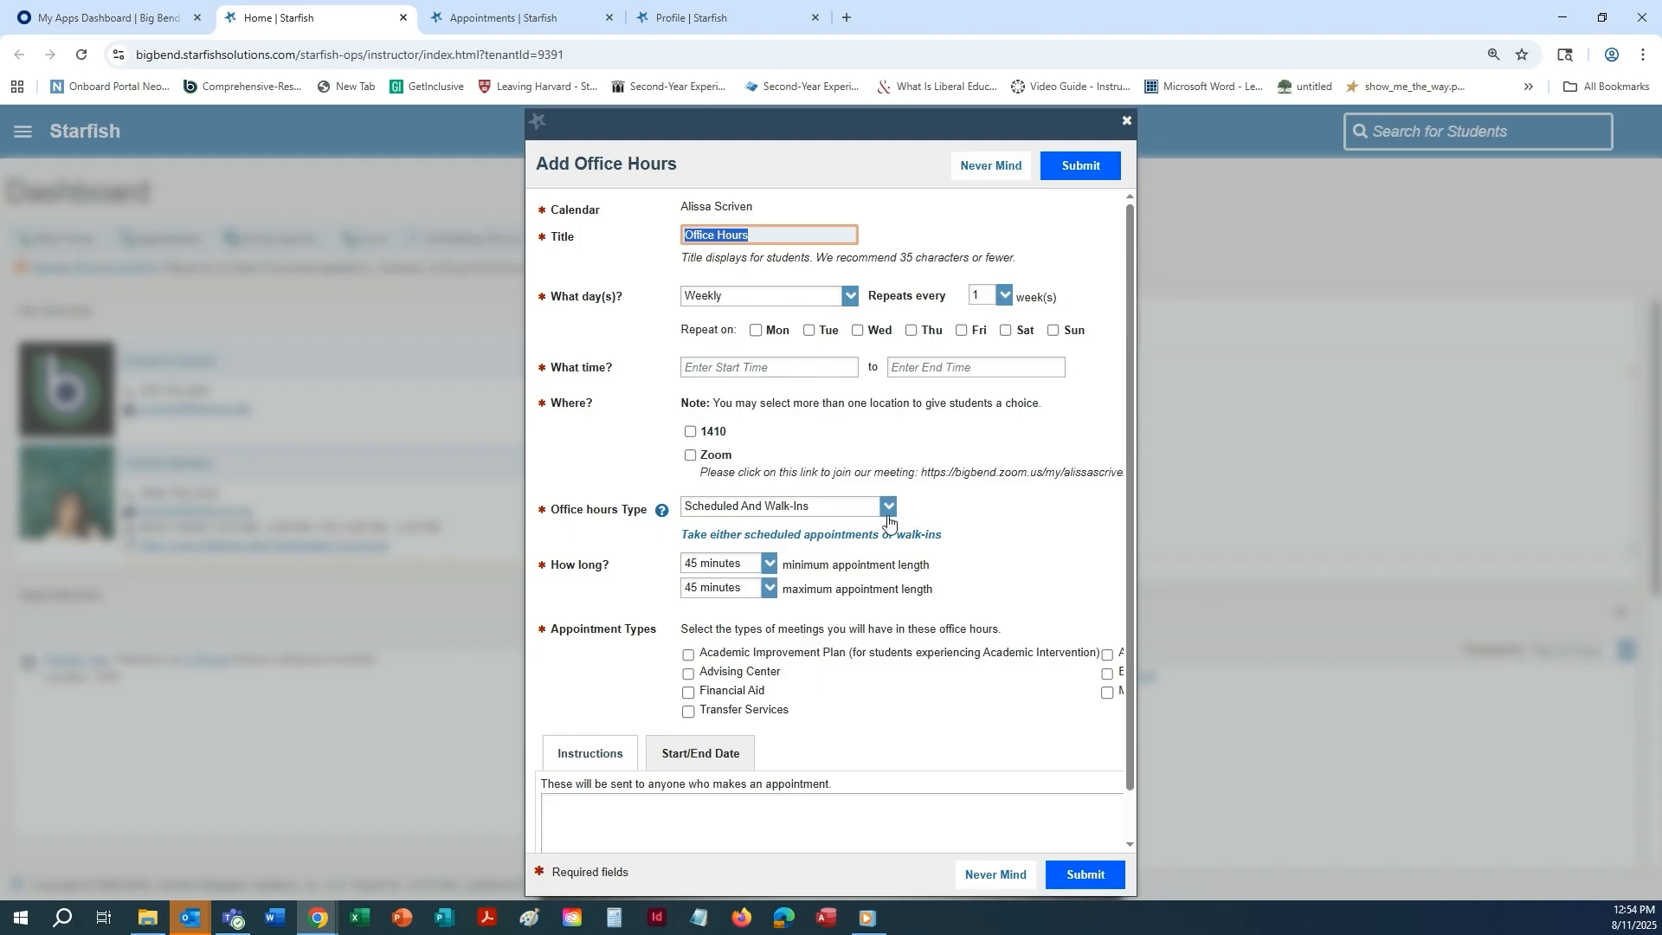
pyautogui.click(770, 564)
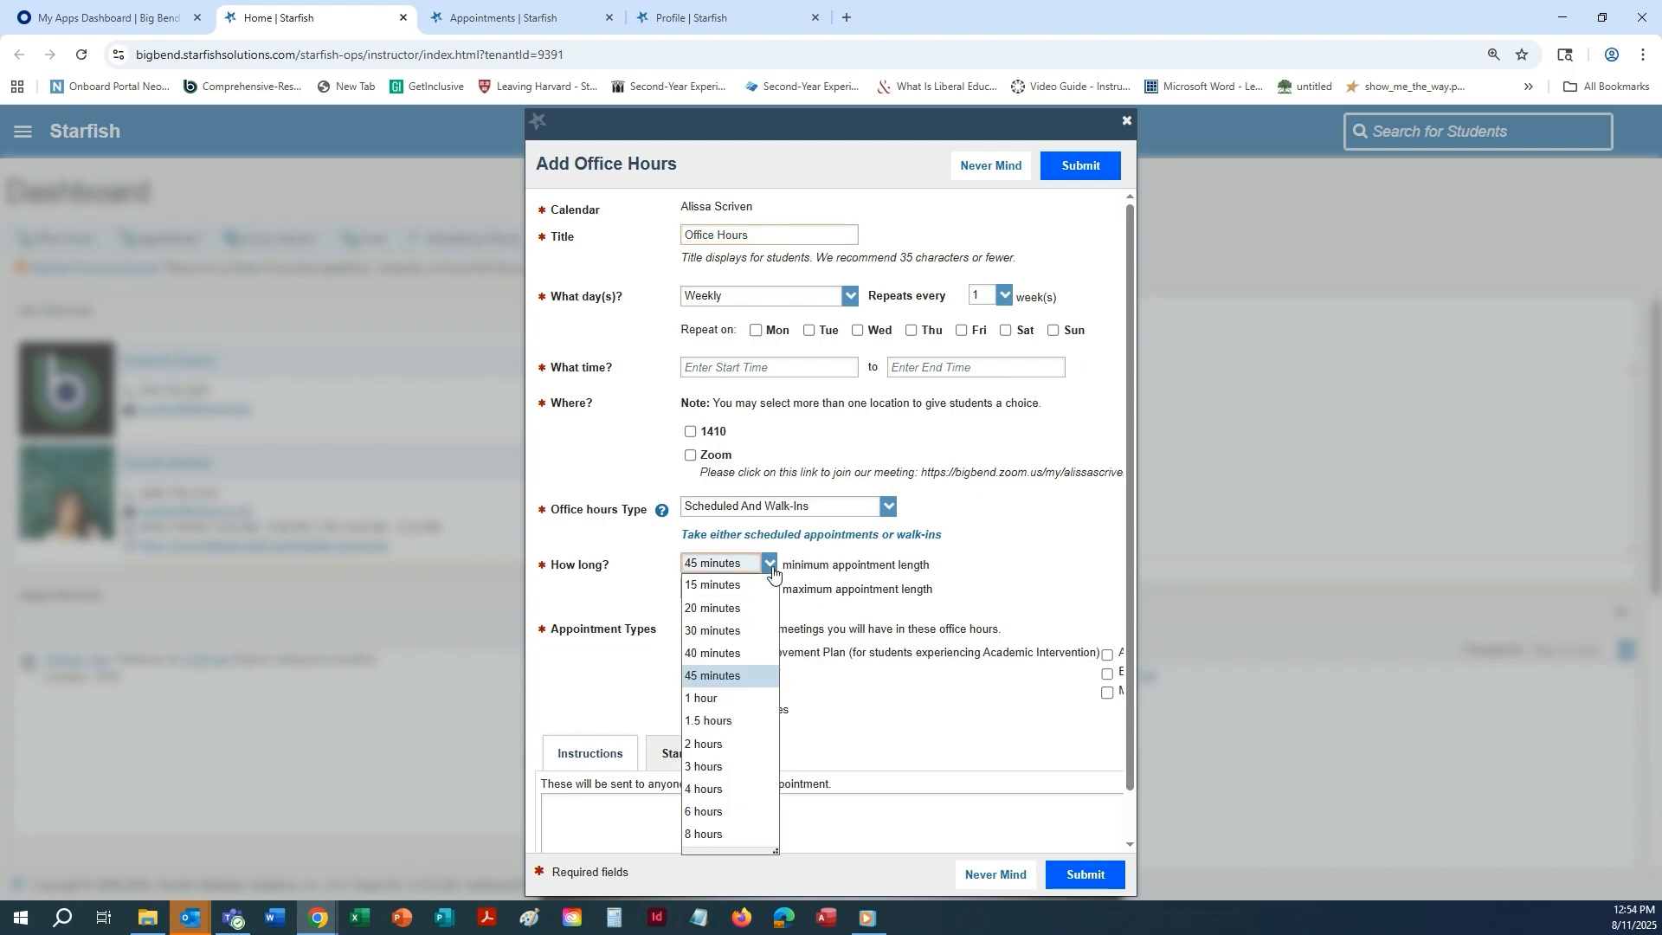
pyautogui.click(769, 565)
pyautogui.click(770, 588)
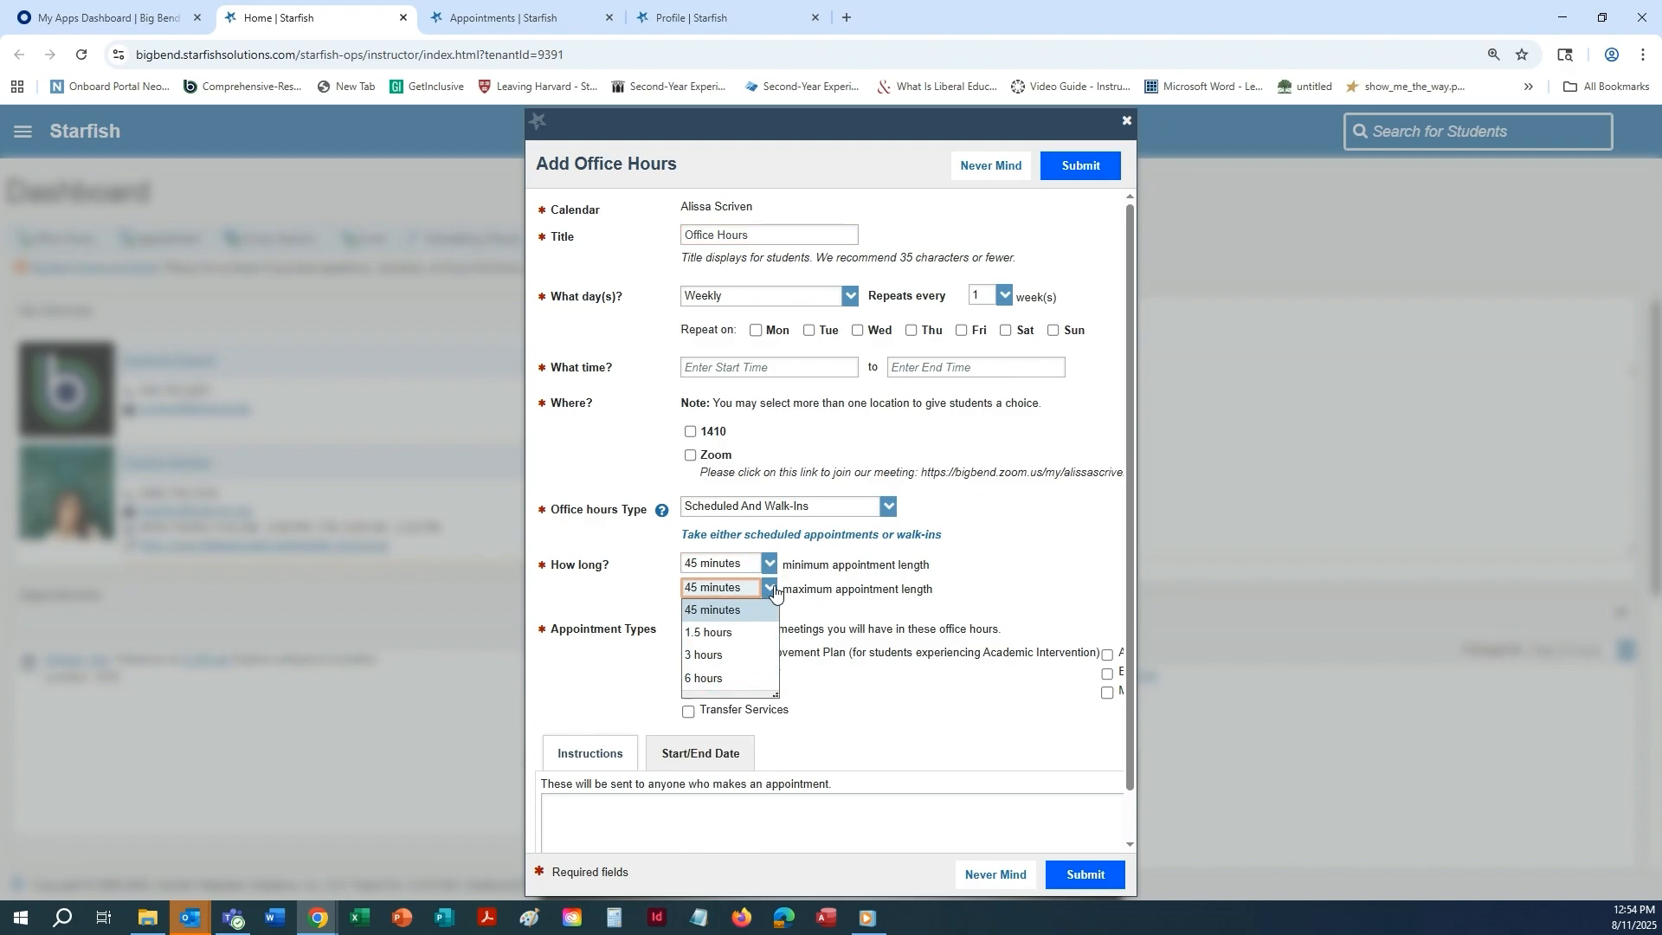
pyautogui.click(770, 589)
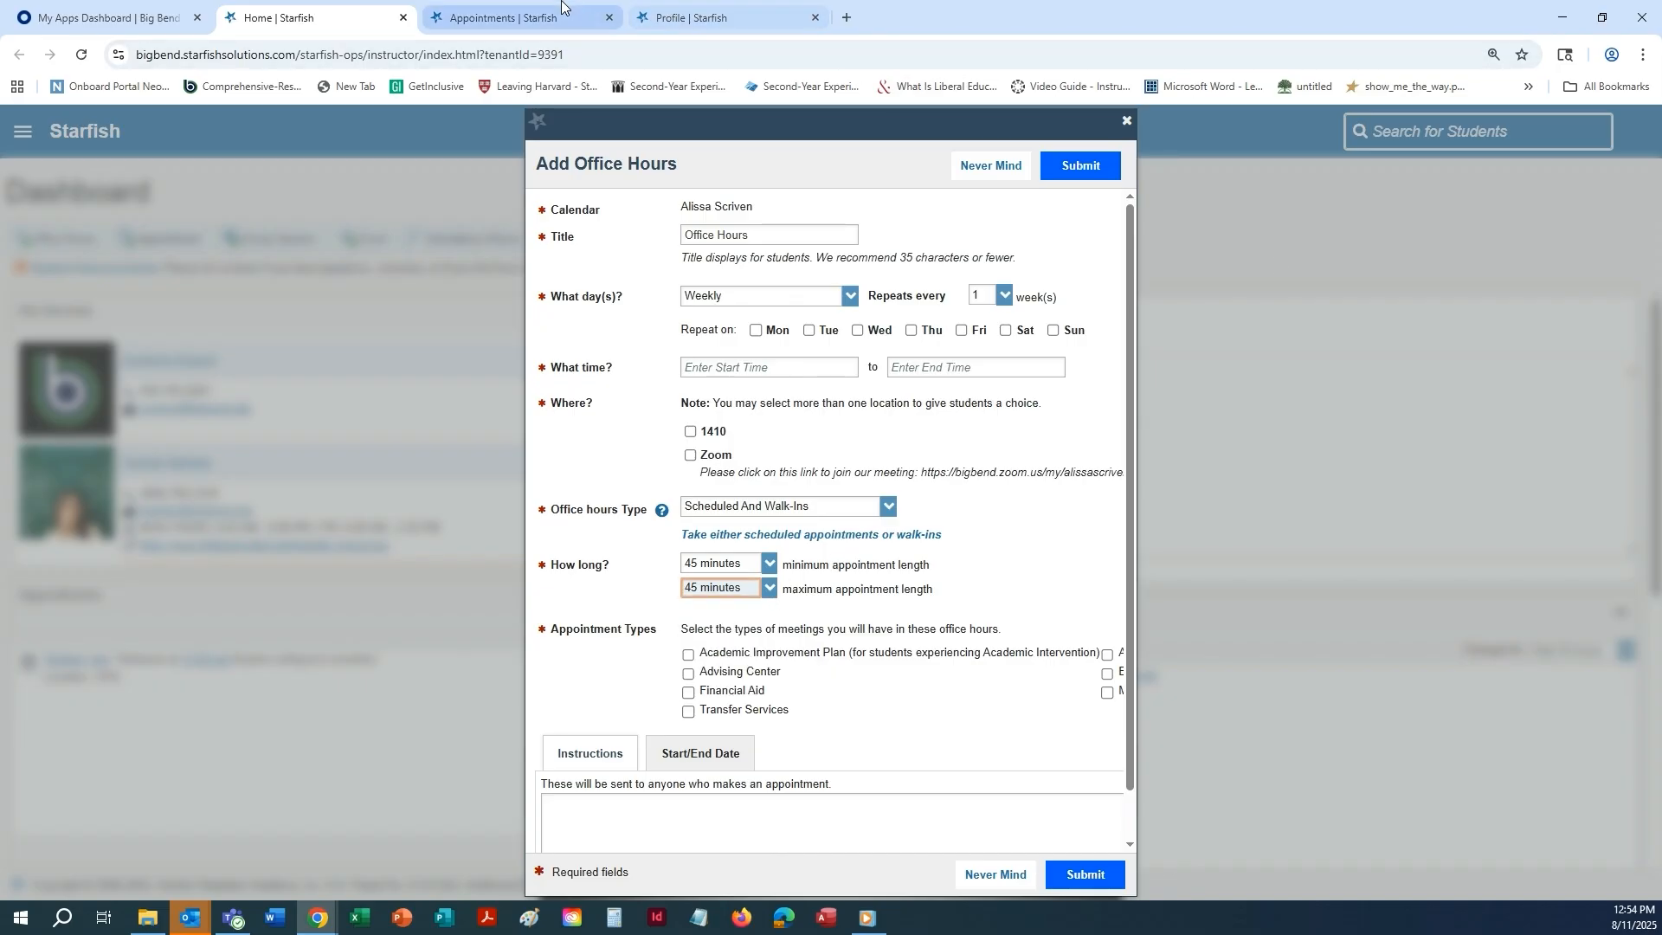
pyautogui.click(689, 19)
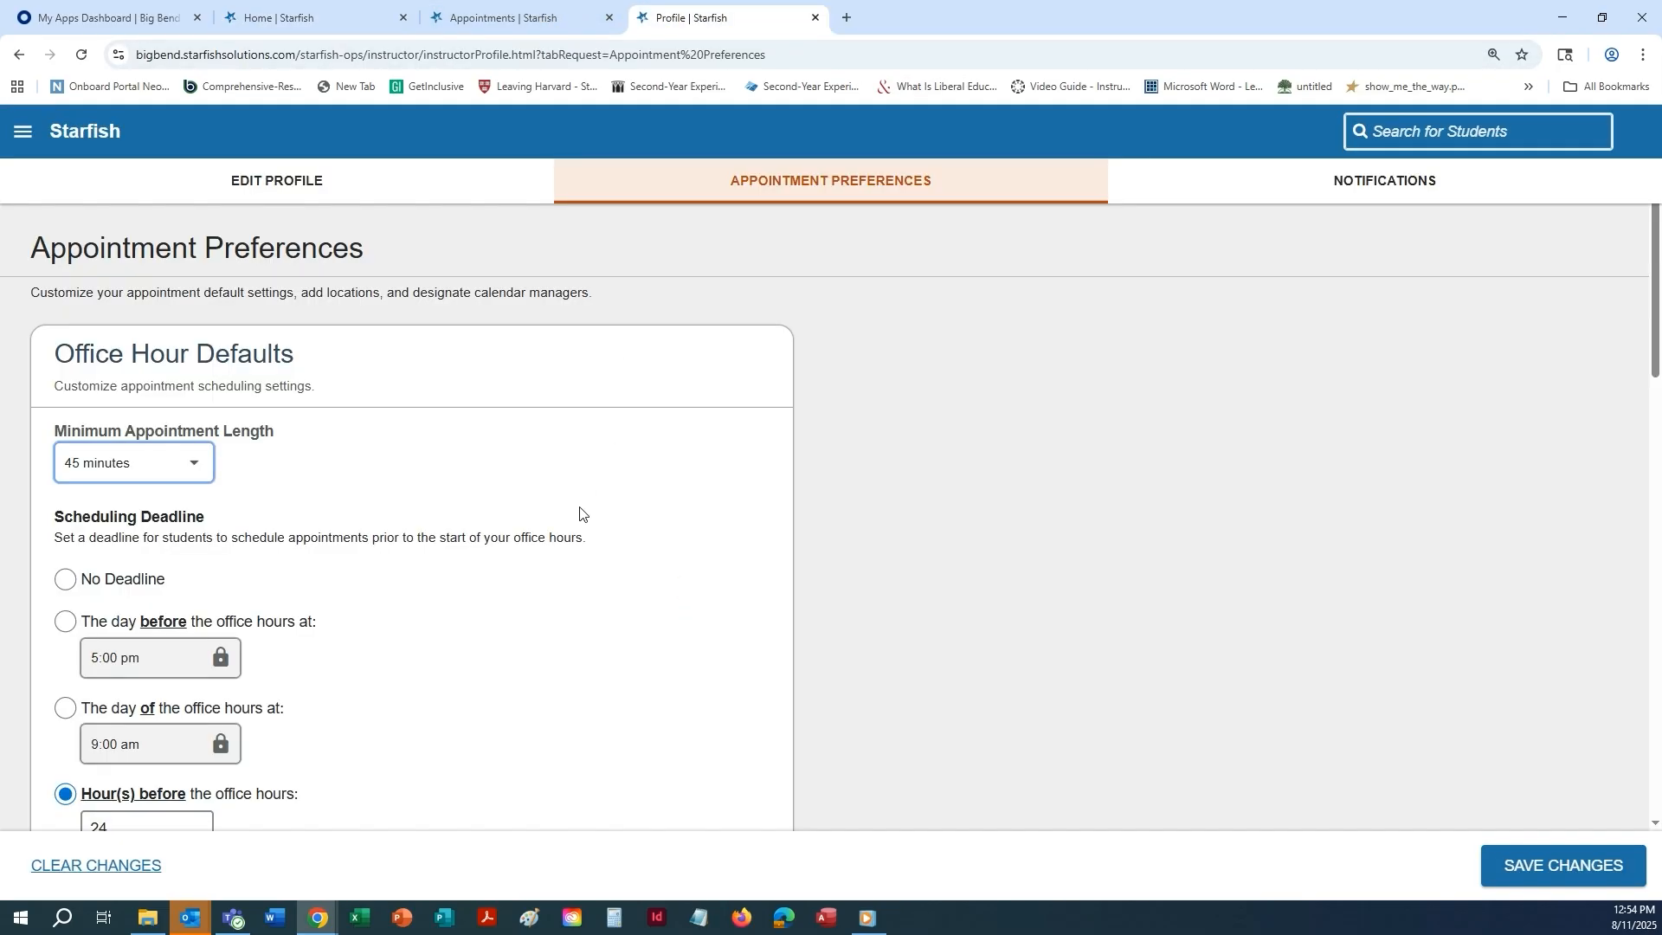
# Try the scheduling deadline options and select the day of the office hours at 9:00 am.
pyautogui.scroll(-2, 735, 530)
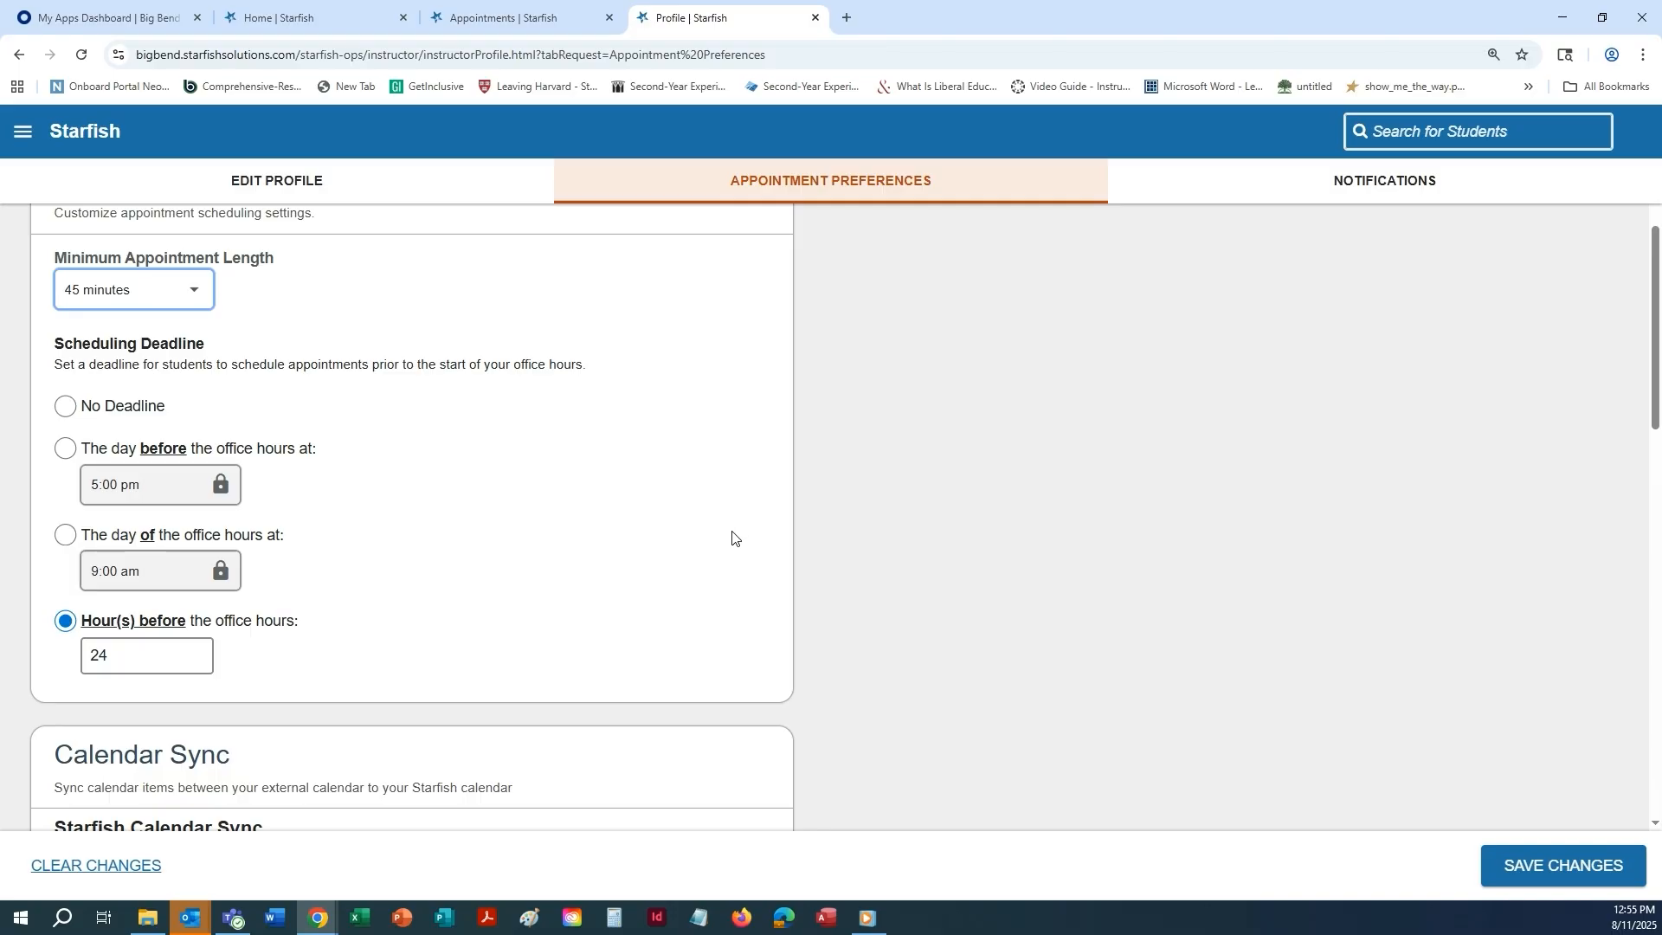
pyautogui.click(65, 406)
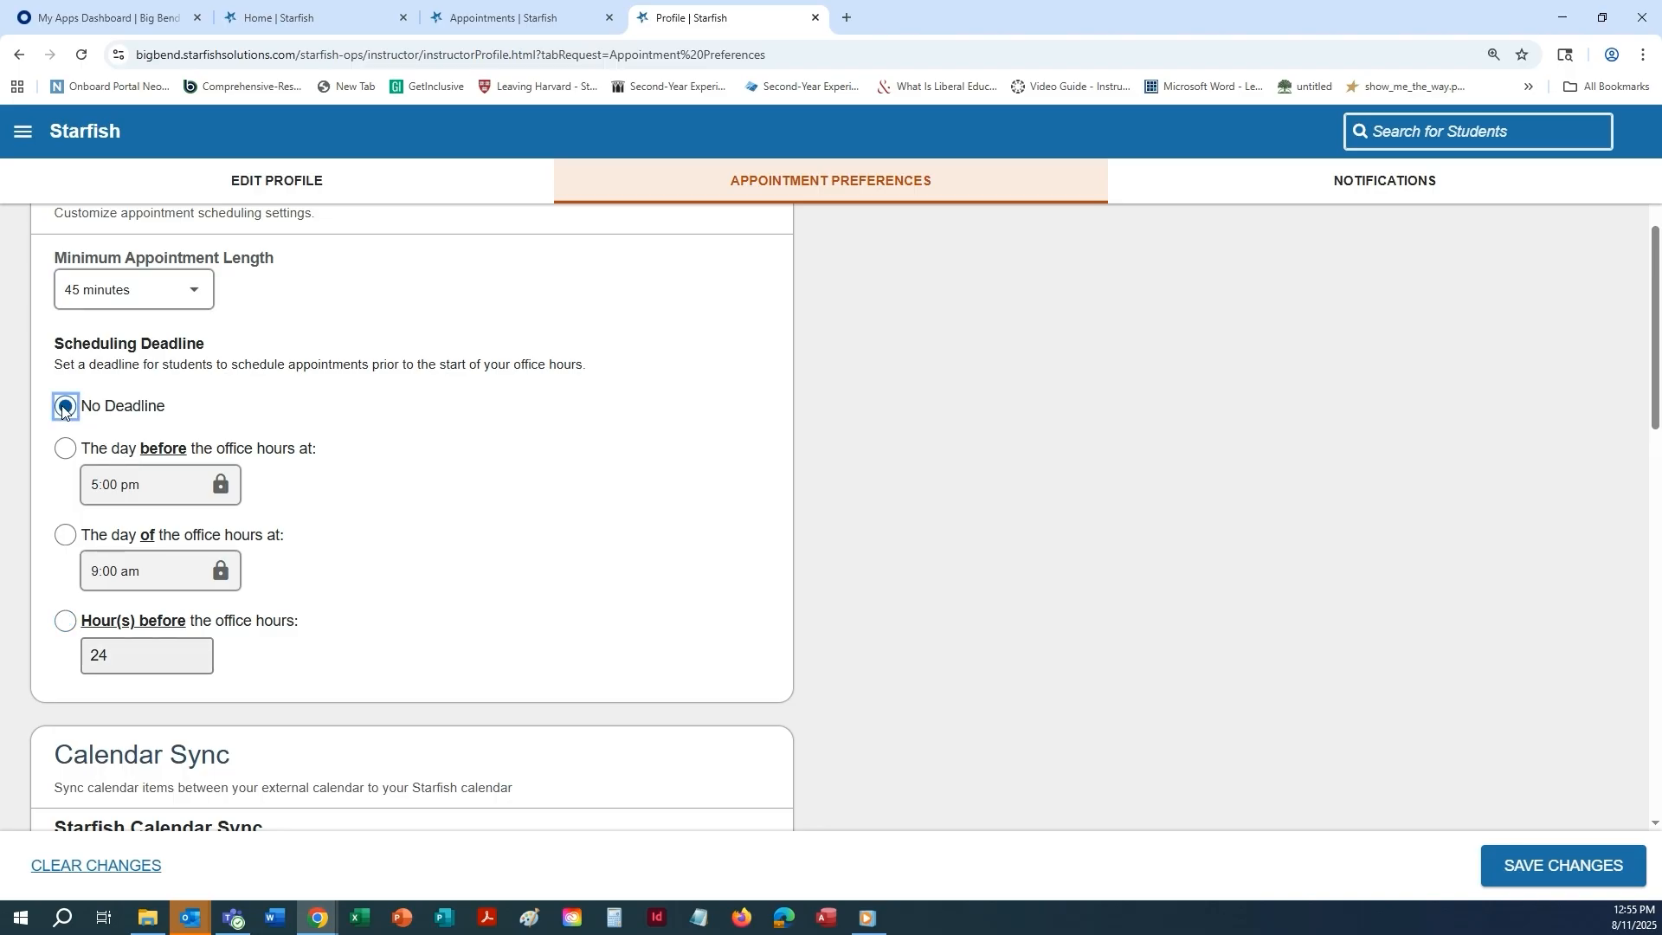
pyautogui.click(62, 455)
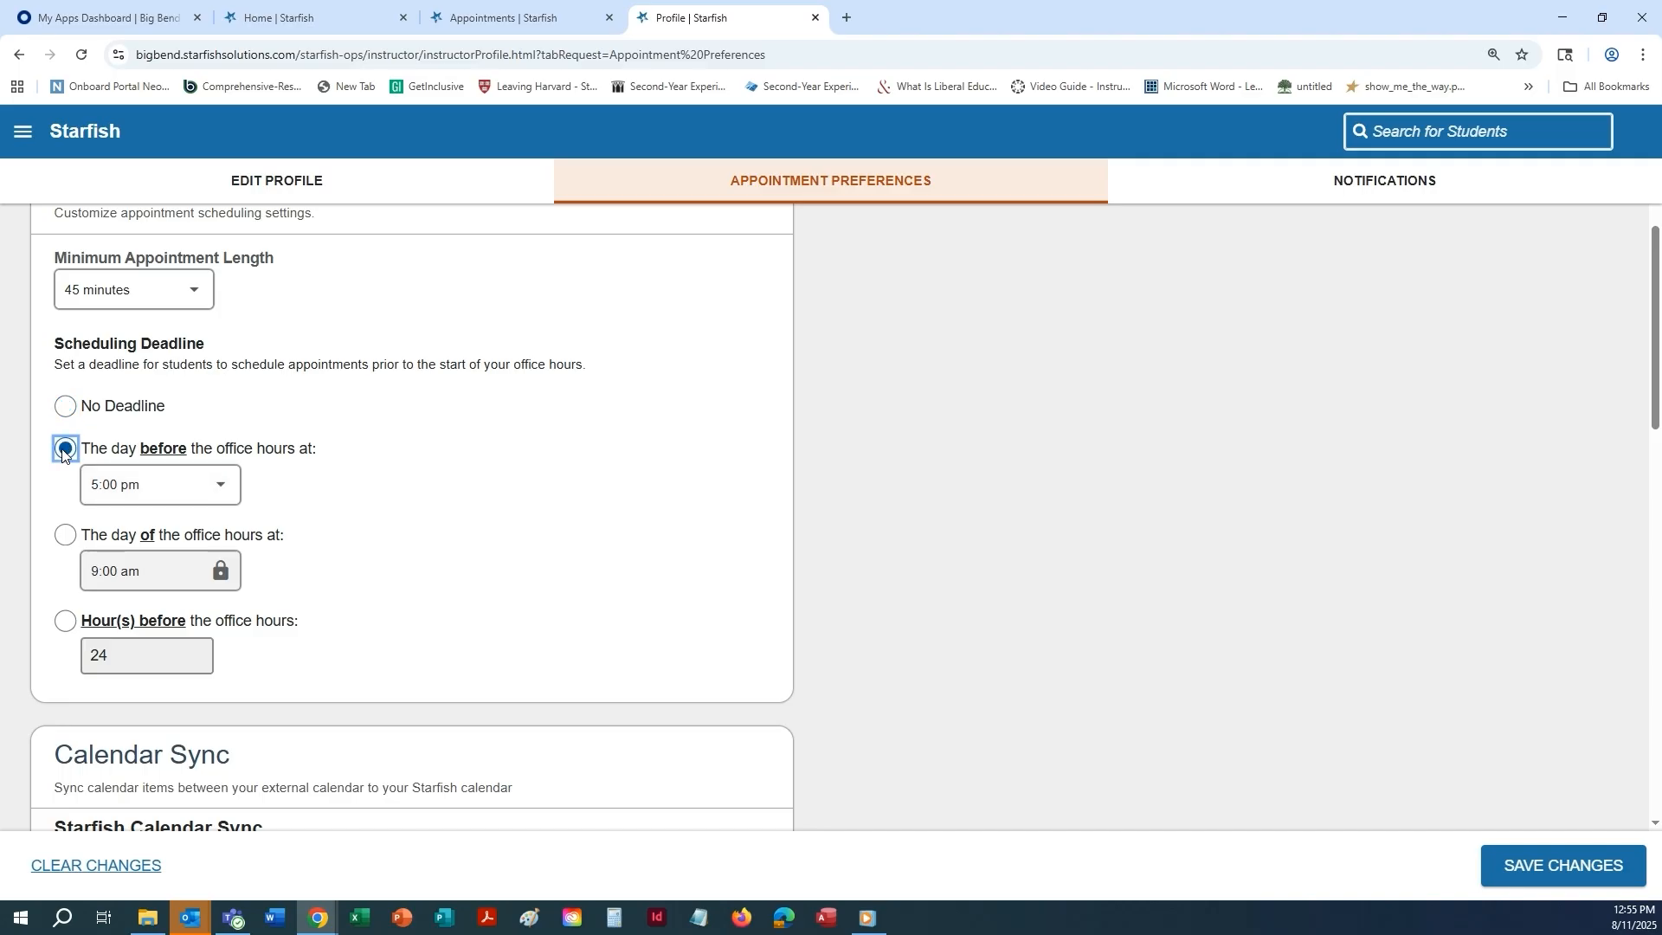
pyautogui.click(222, 488)
pyautogui.click(220, 490)
pyautogui.click(65, 535)
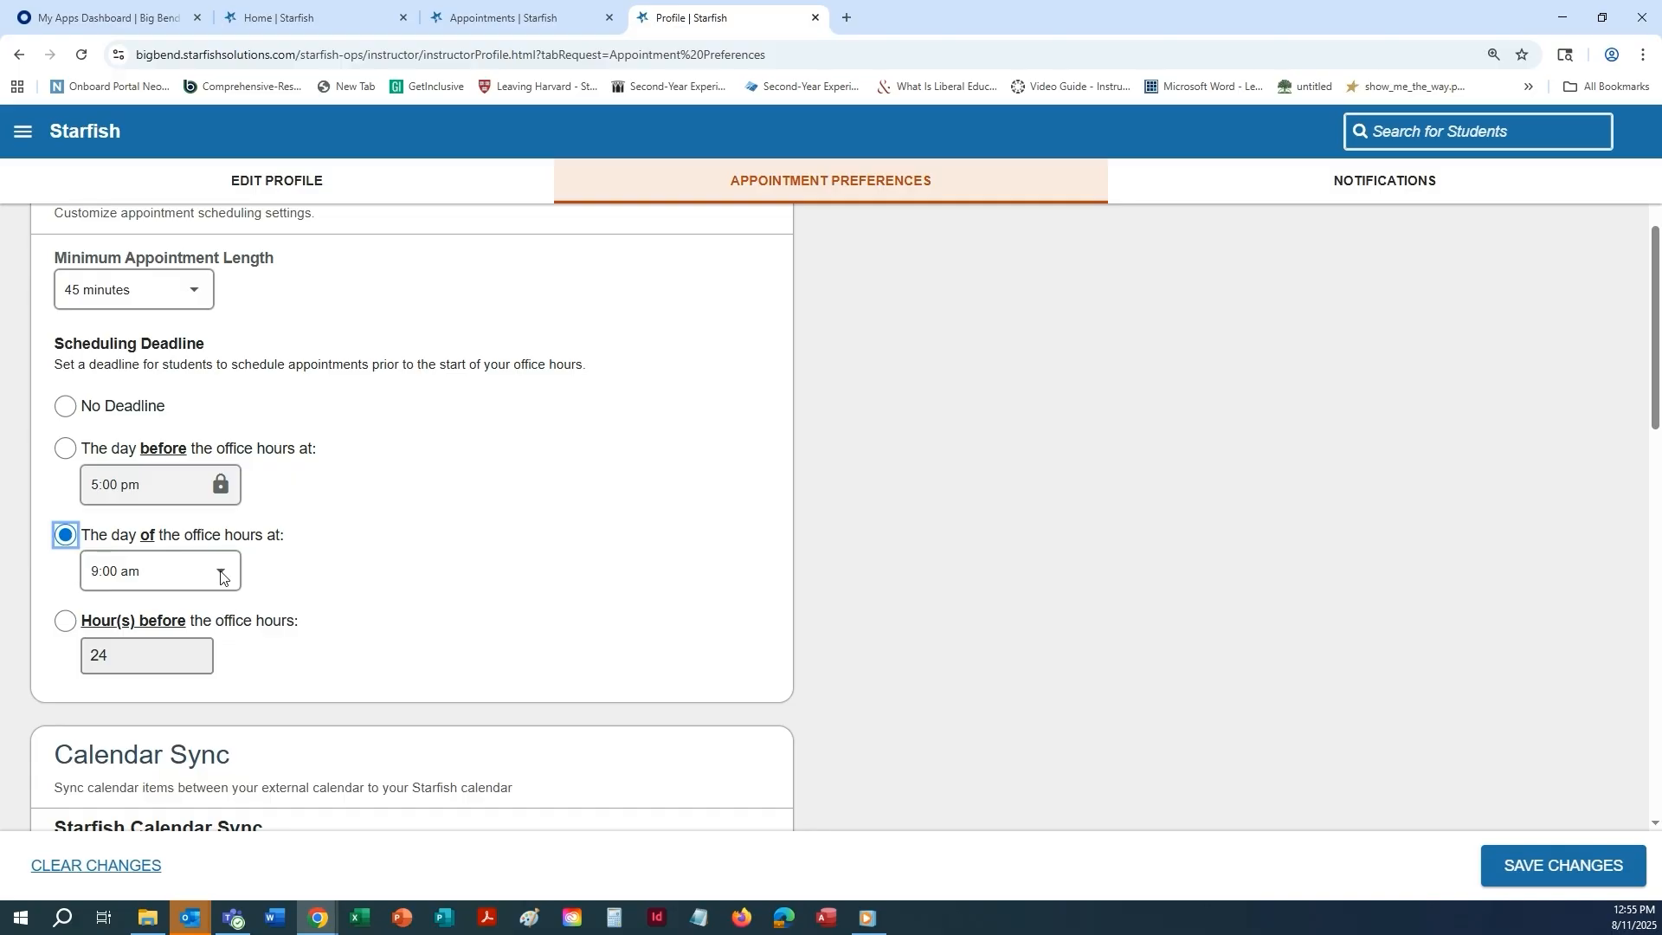
# Switch the calendar attachment emails for appointment changes and for office hours and group session changes off and back on.
pyautogui.scroll(-5, 827, 499)
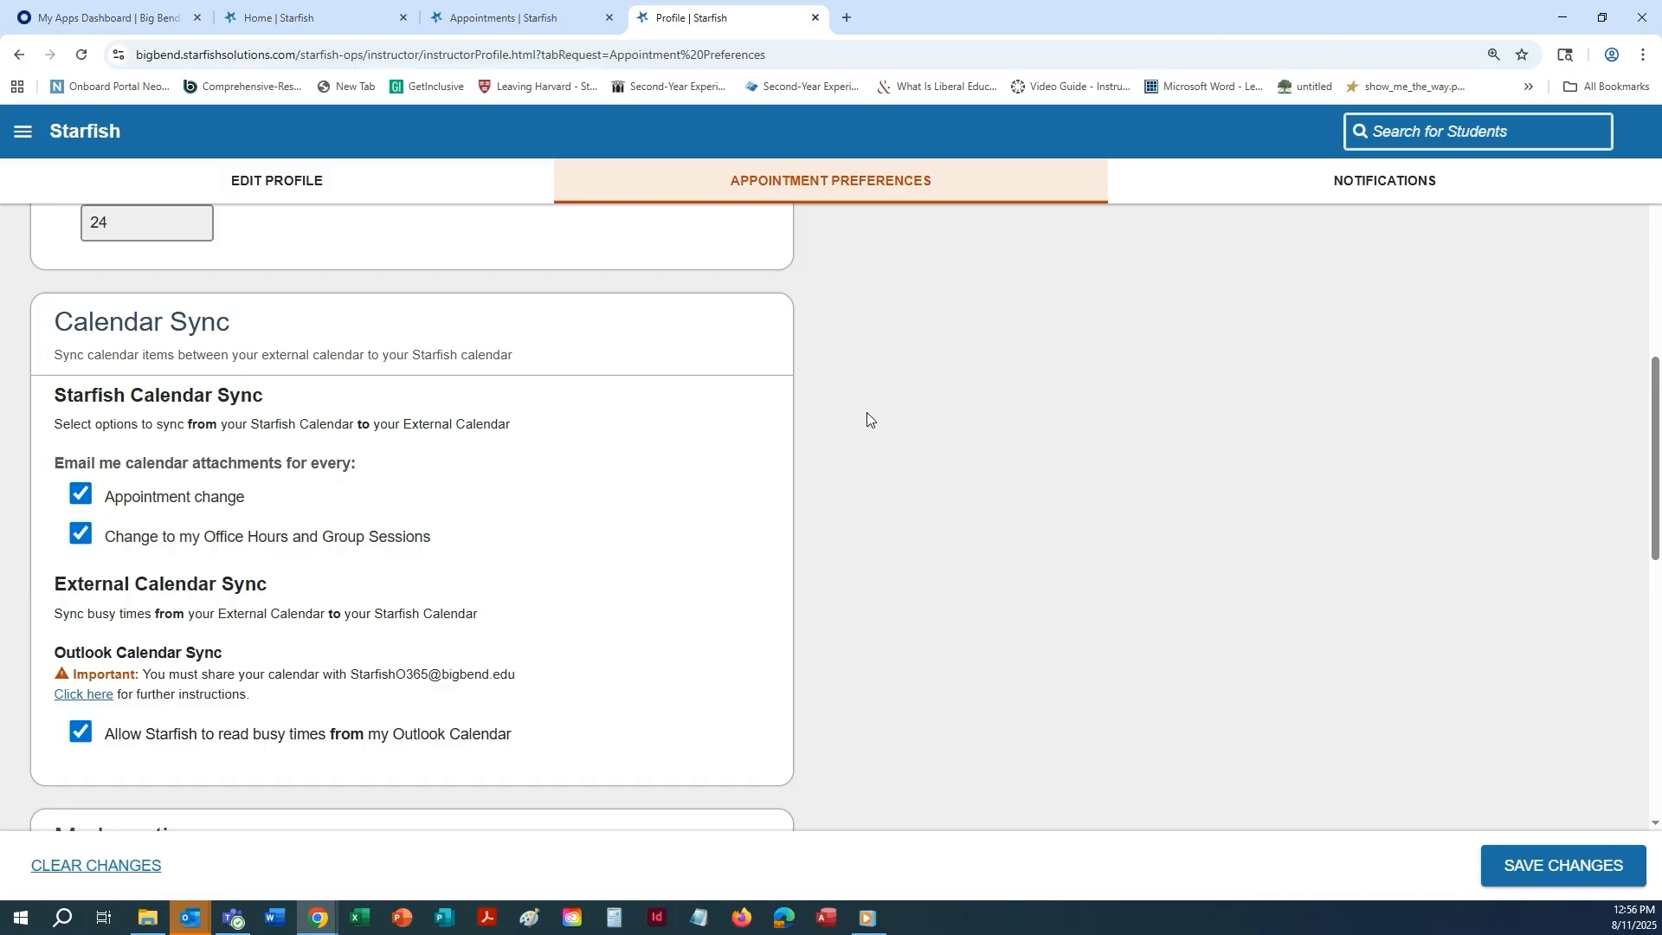
pyautogui.scroll(-1, 866, 413)
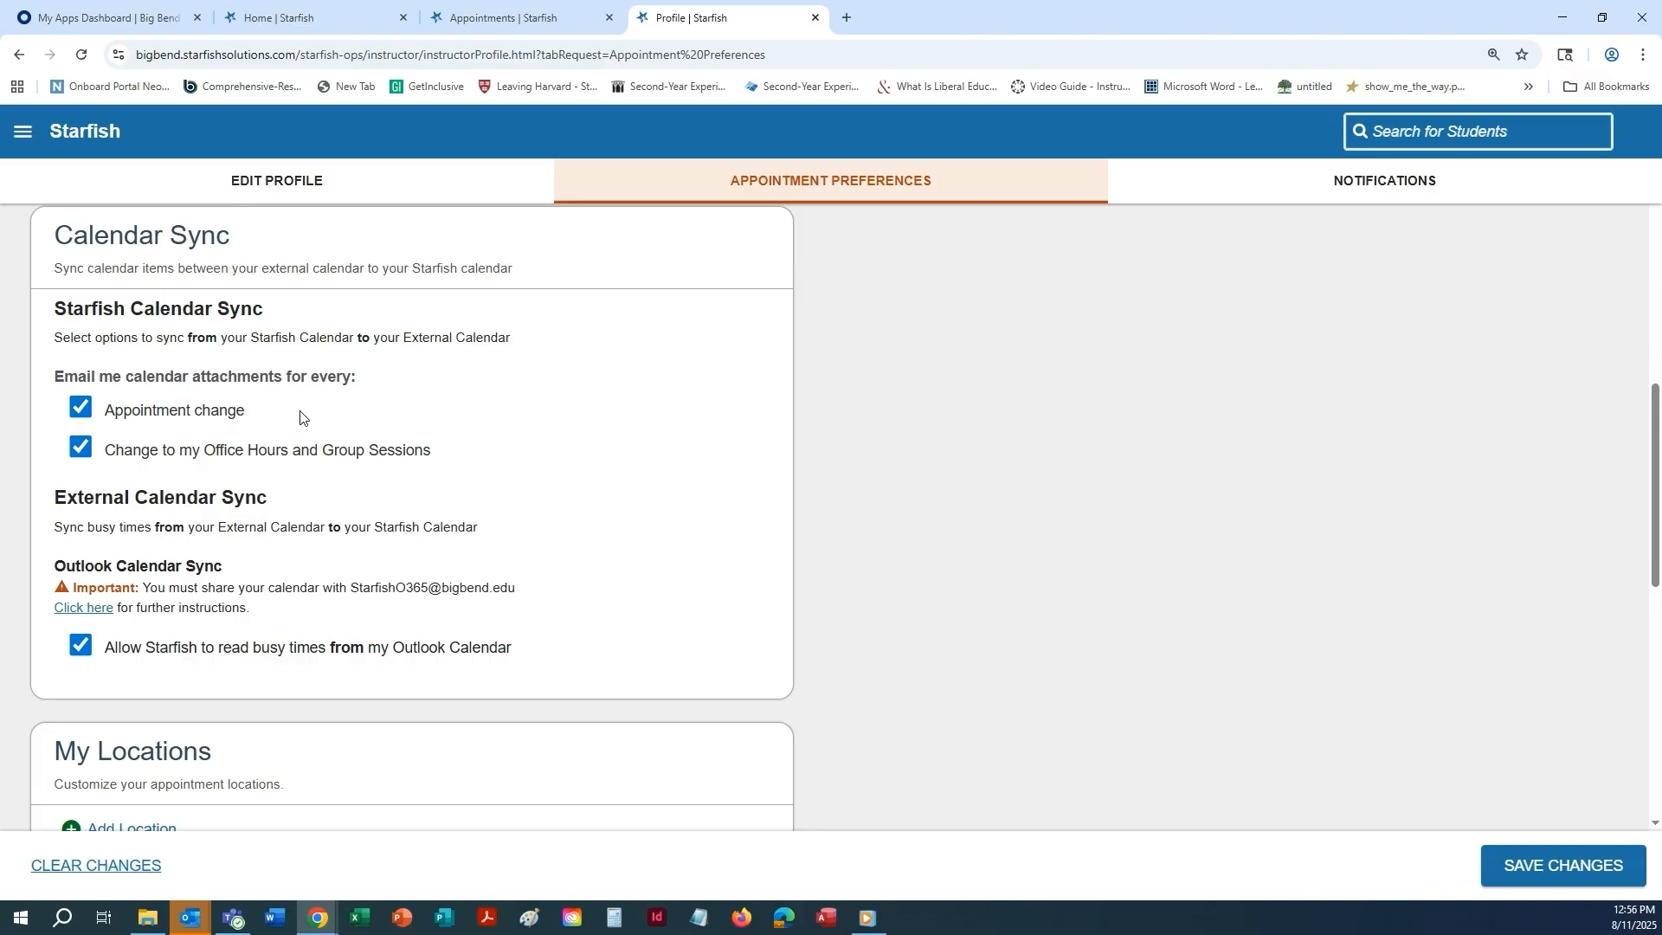
pyautogui.click(75, 415)
pyautogui.click(75, 410)
pyautogui.click(77, 449)
pyautogui.click(76, 449)
# Open the Outlook calendar sync instructions, look through the calendar sharing steps and close them.
pyautogui.scroll(-1, 858, 498)
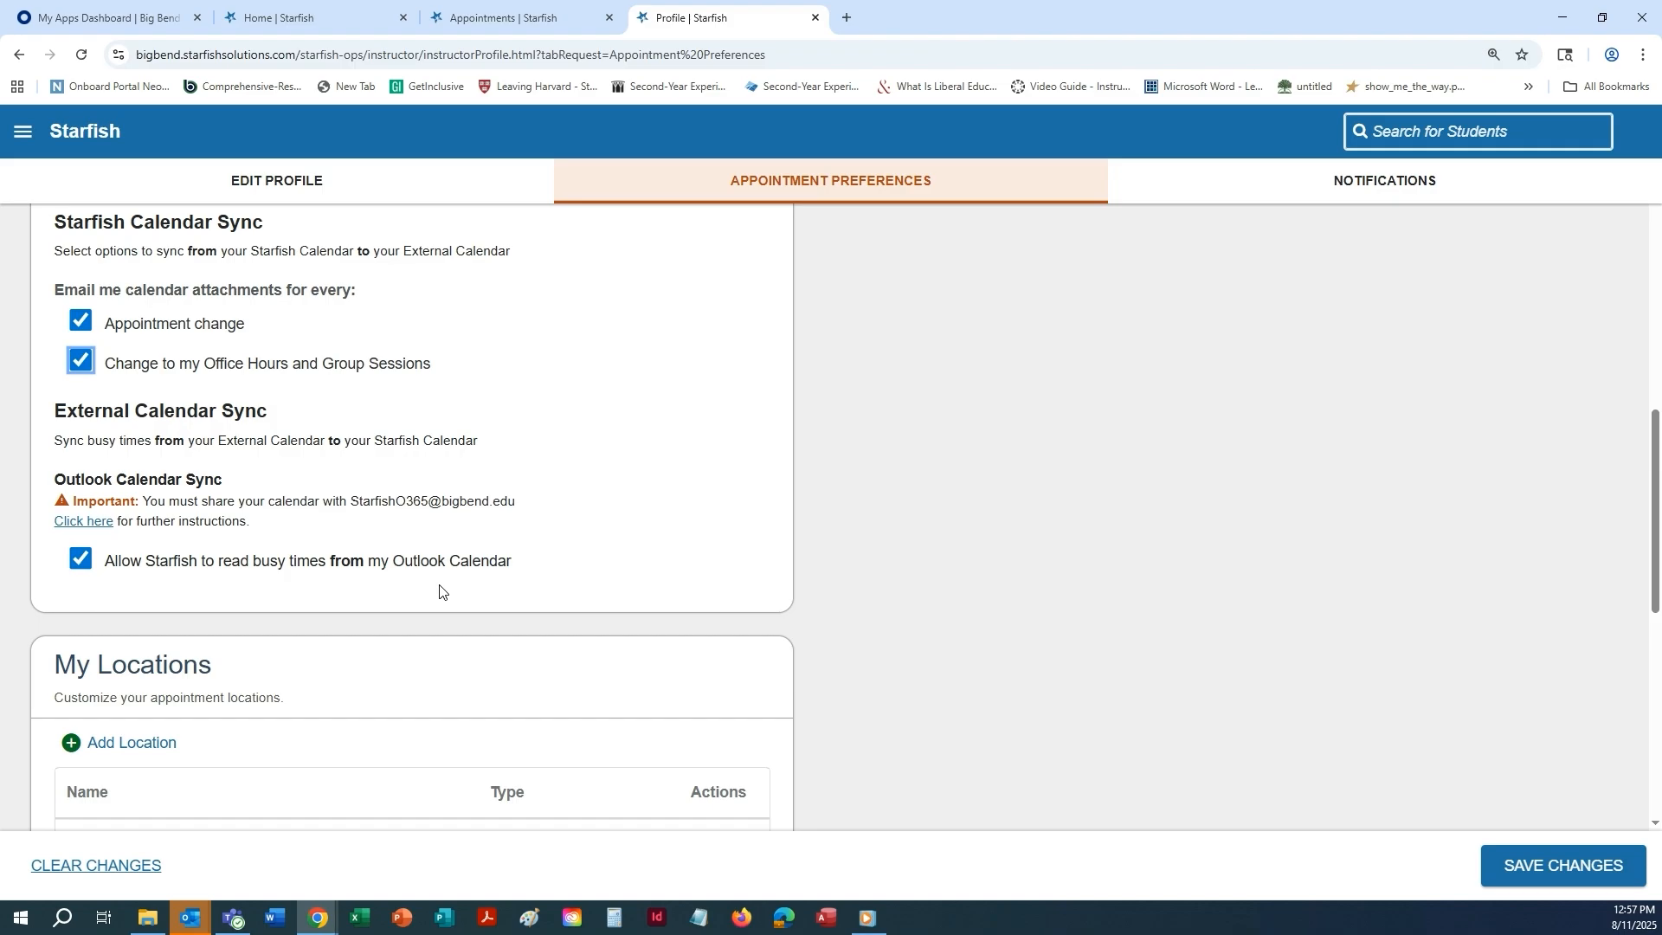
pyautogui.click(86, 521)
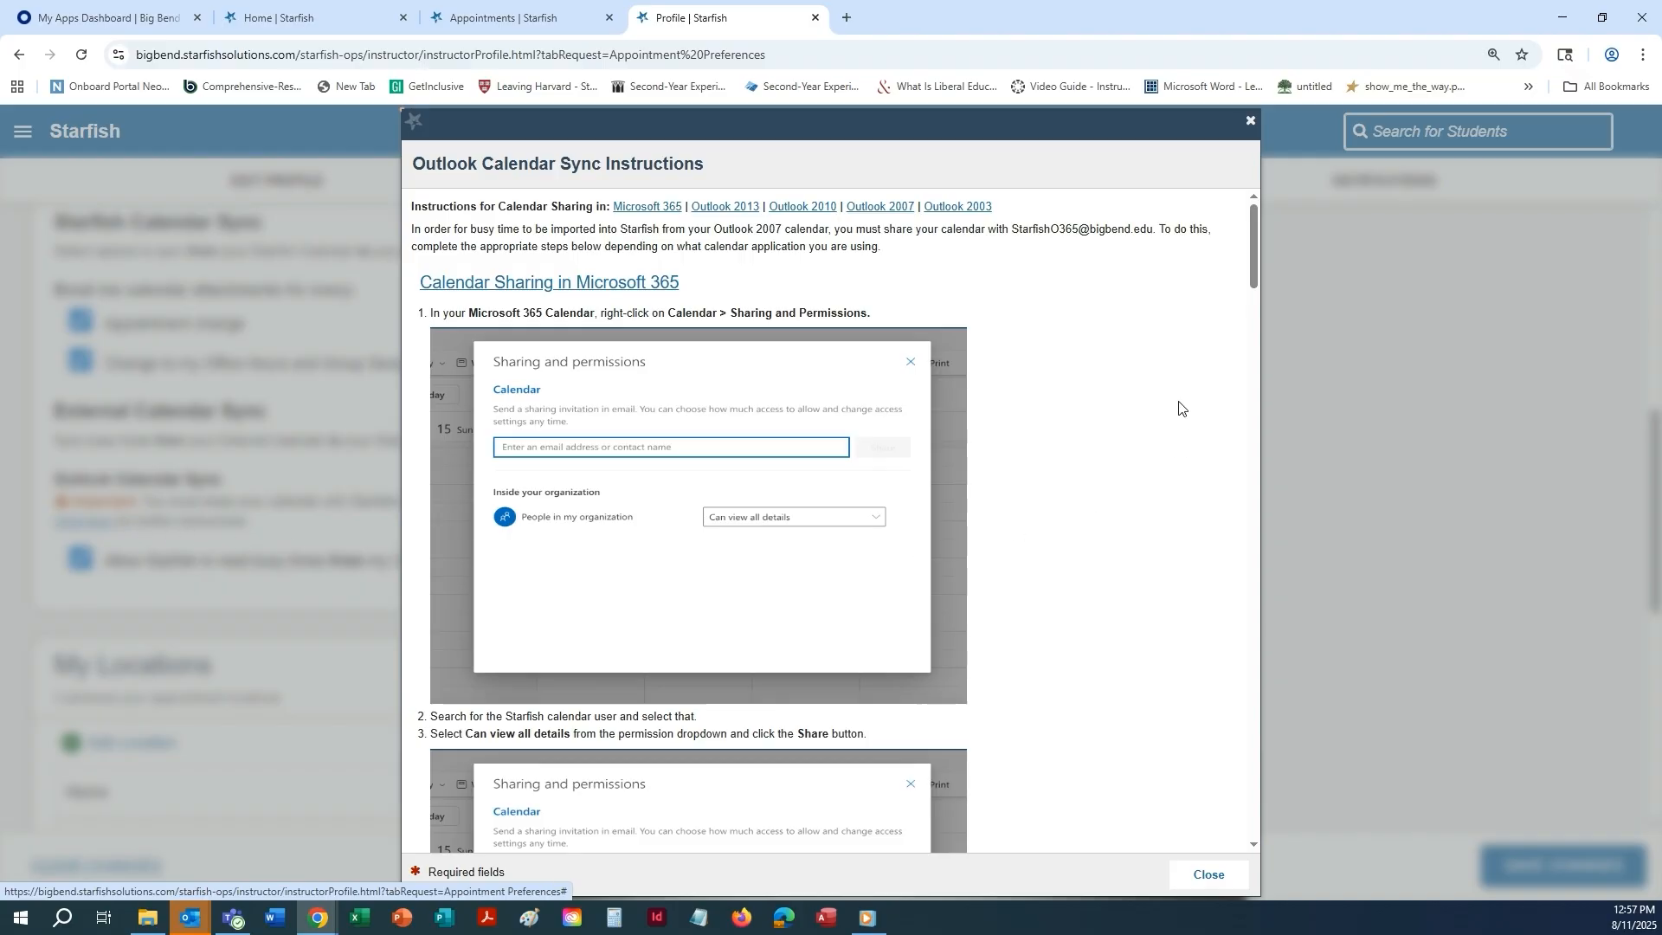
pyautogui.scroll(-8, 1157, 378)
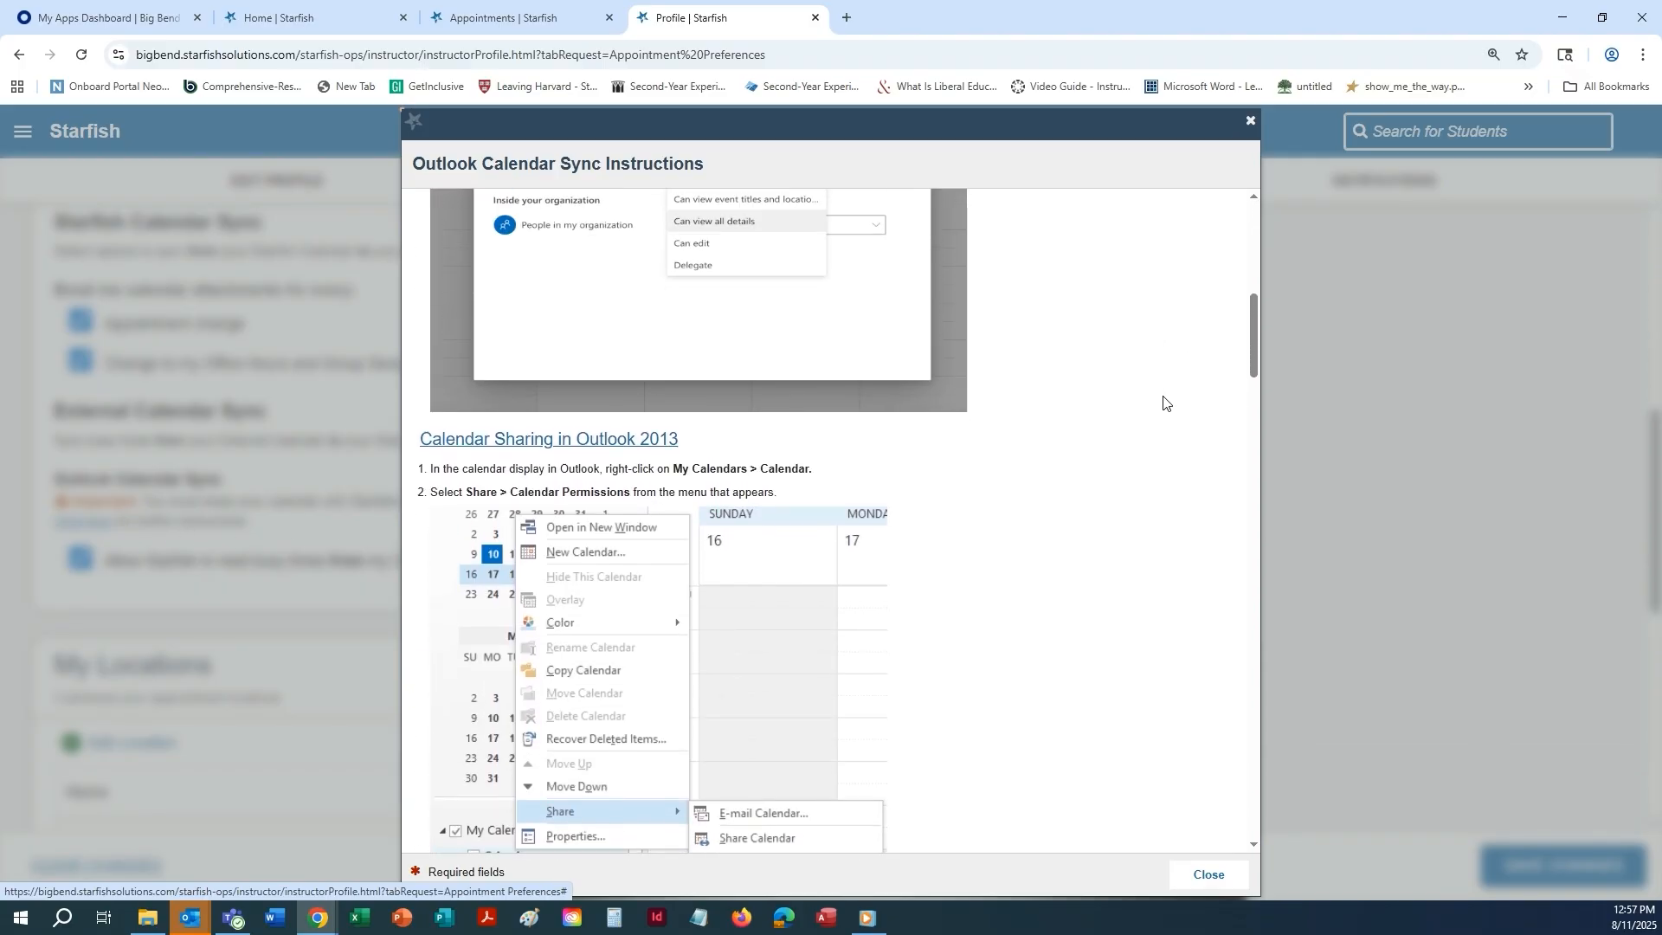
pyautogui.click(1206, 874)
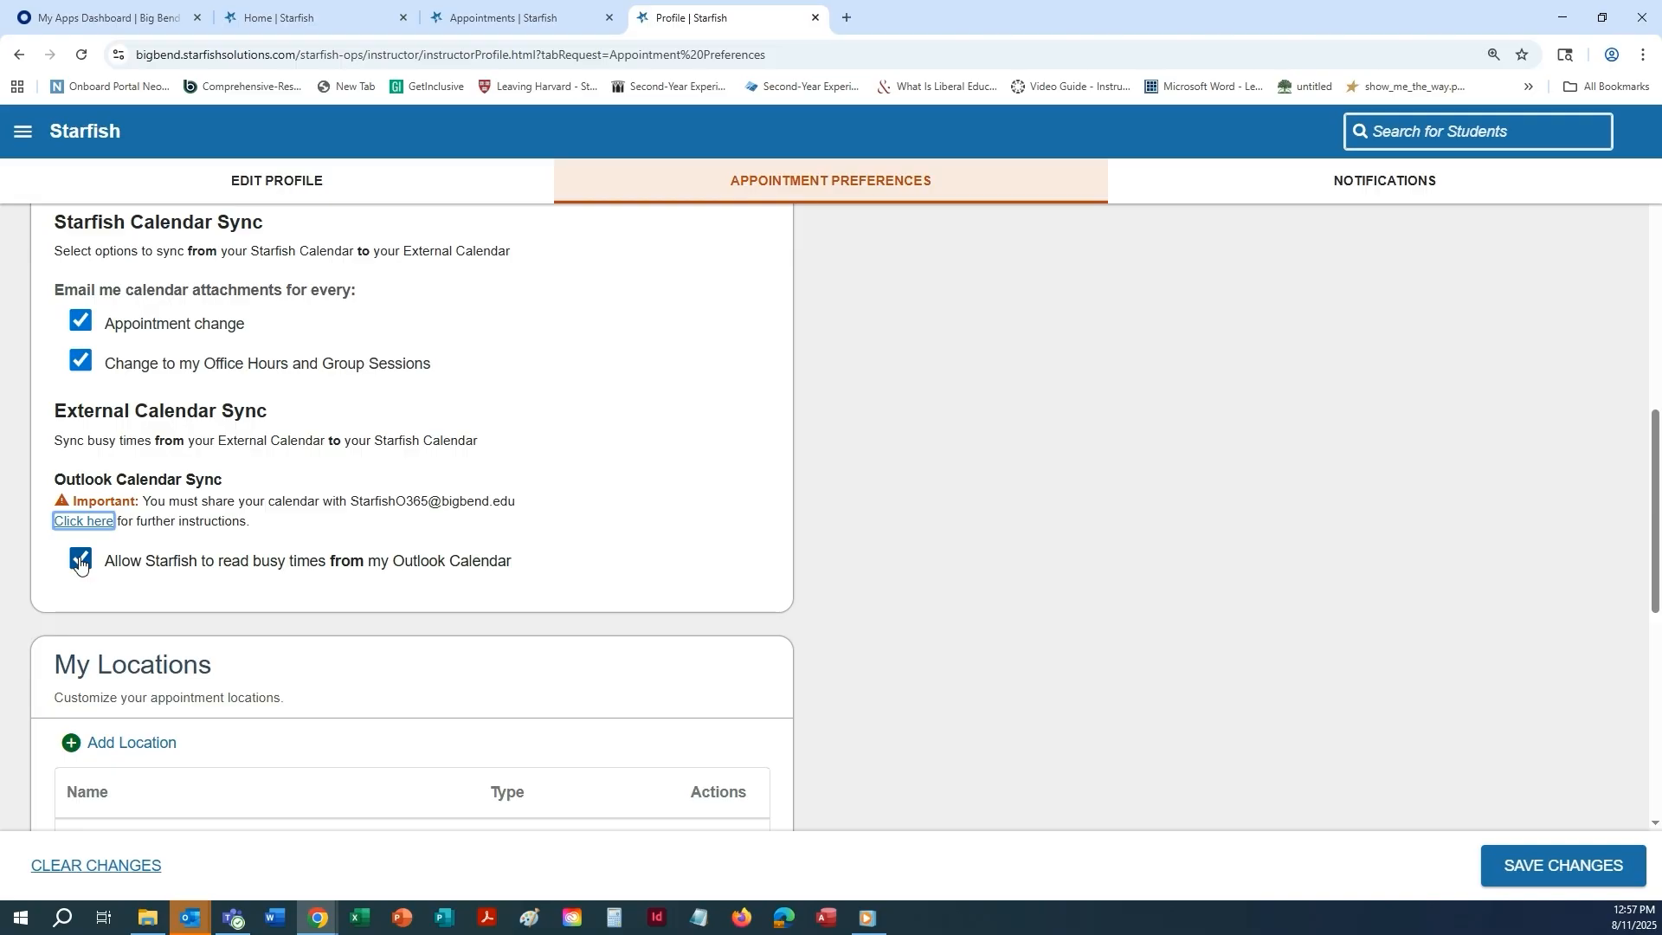
# Examine how the synced Outlook busy times appear in the Agenda, Day and Week views of the Appointments page.
pyautogui.hotkey('ctrl', 'shift', 'Tab')
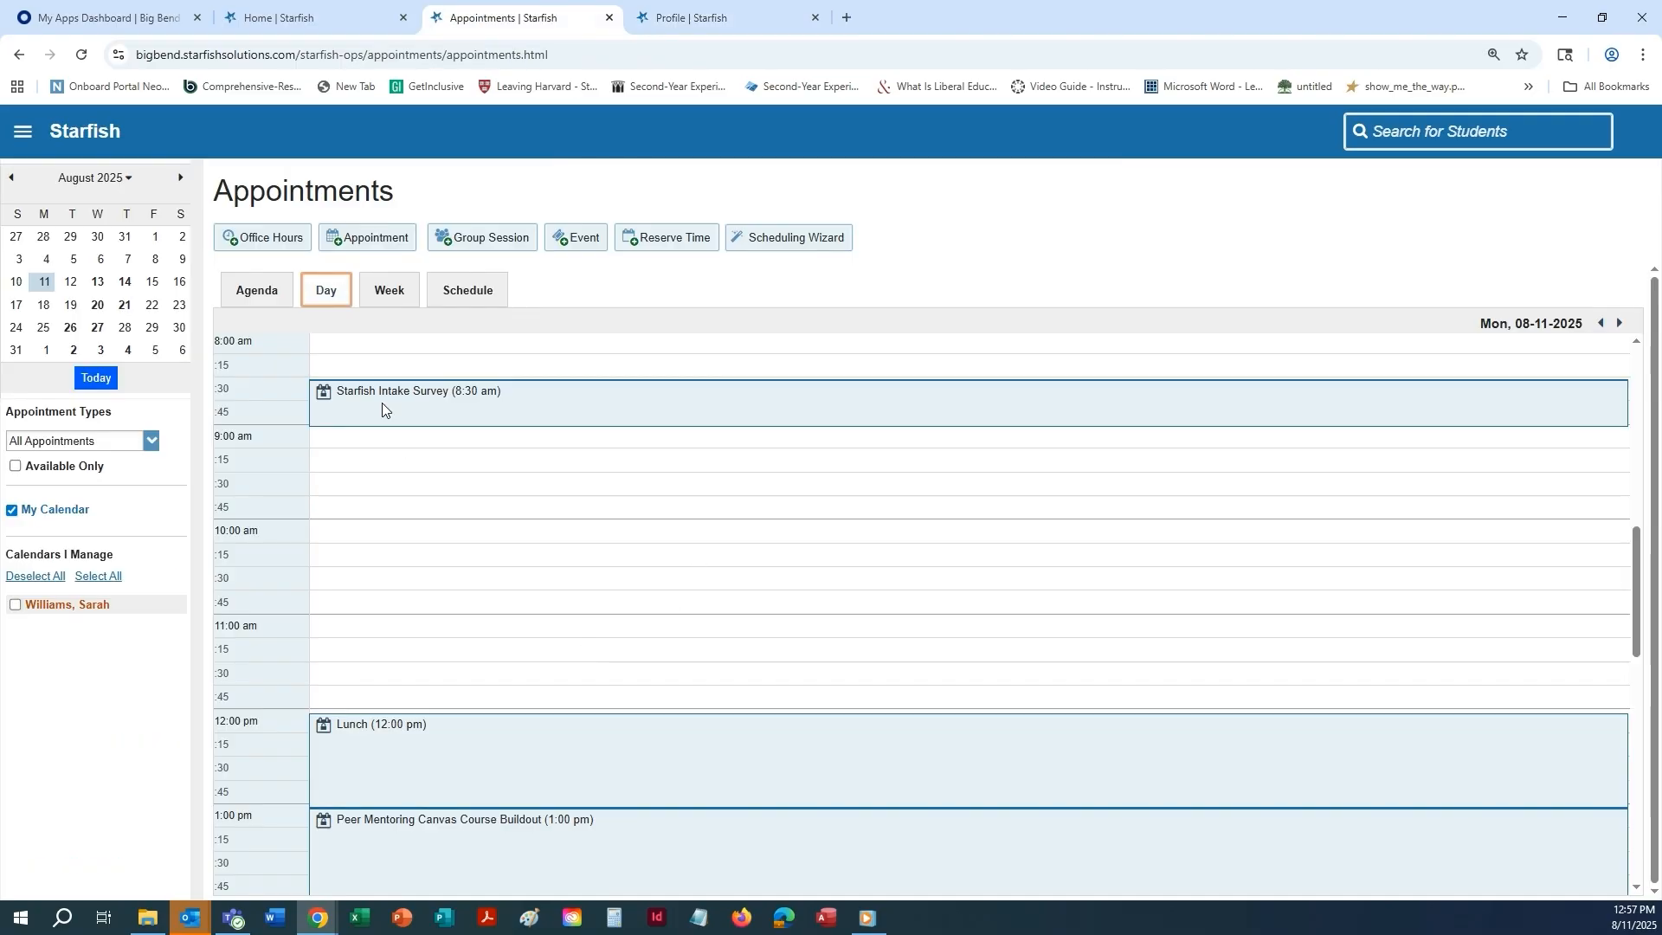
pyautogui.click(244, 299)
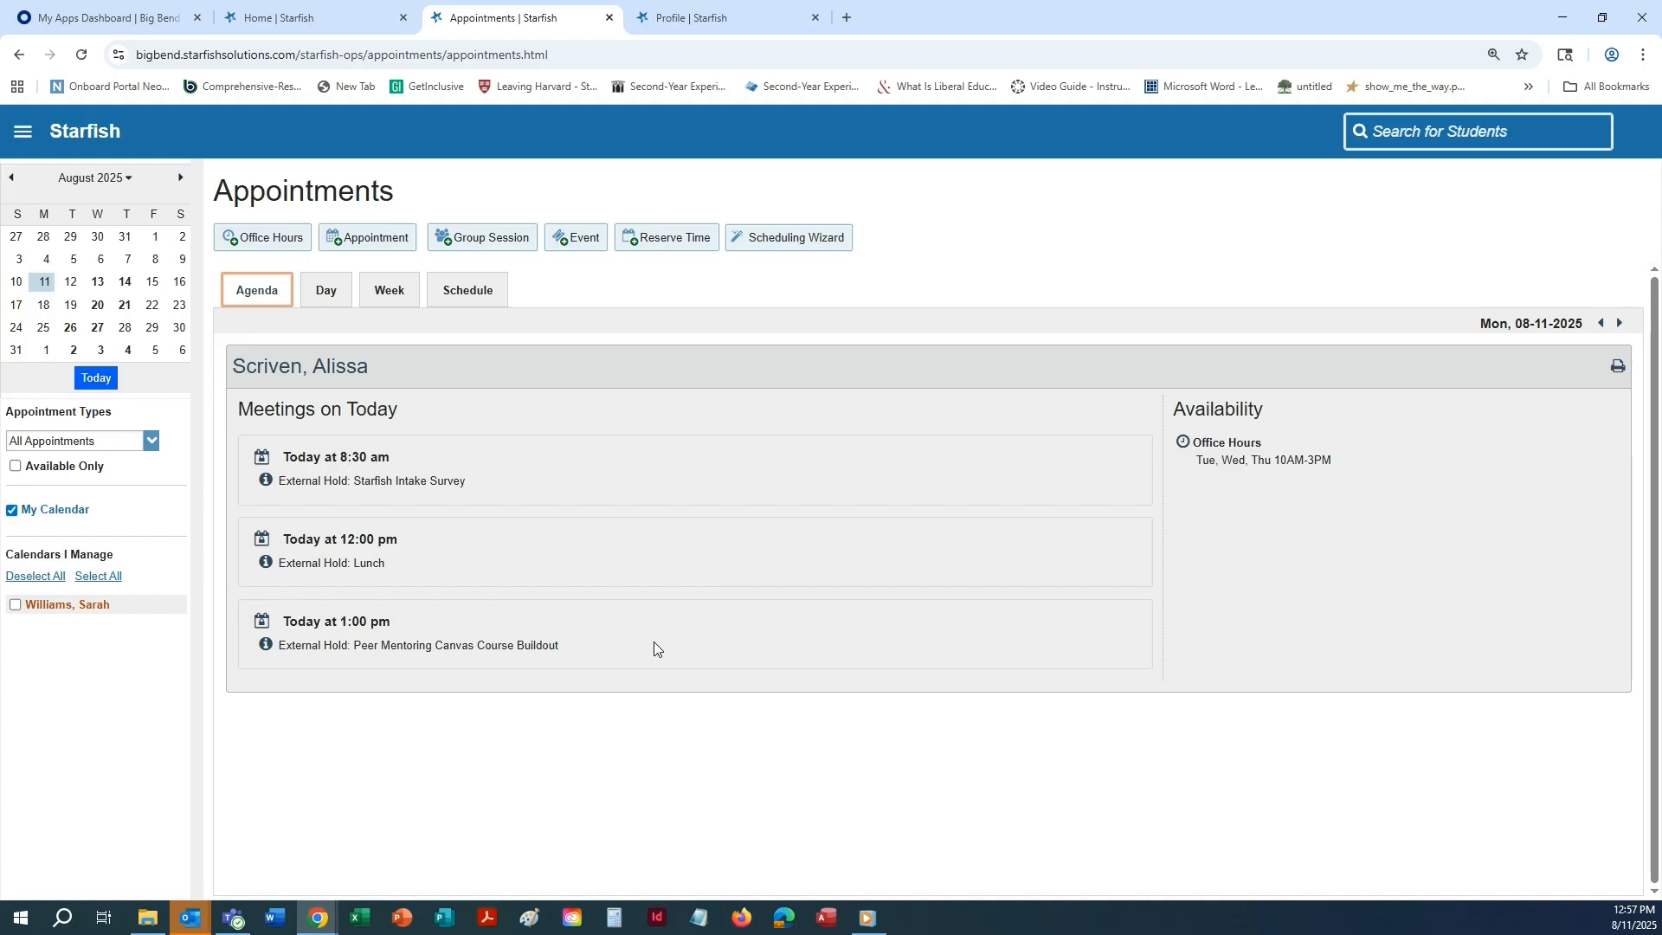
pyautogui.click(341, 294)
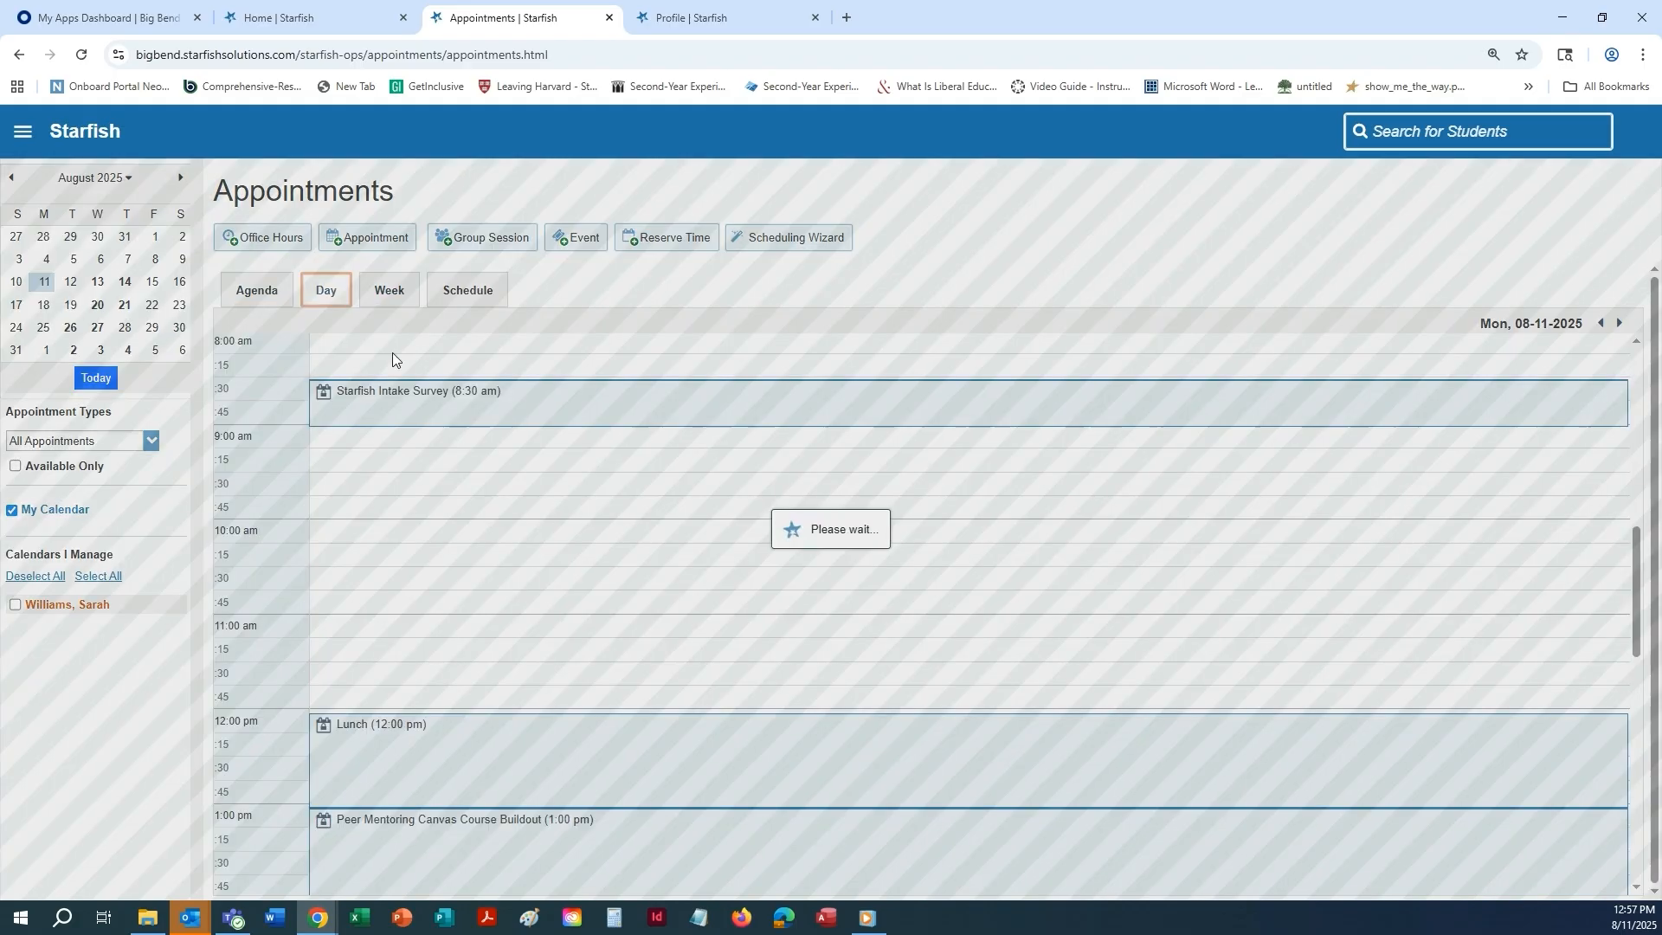
pyautogui.scroll(-4, 900, 485)
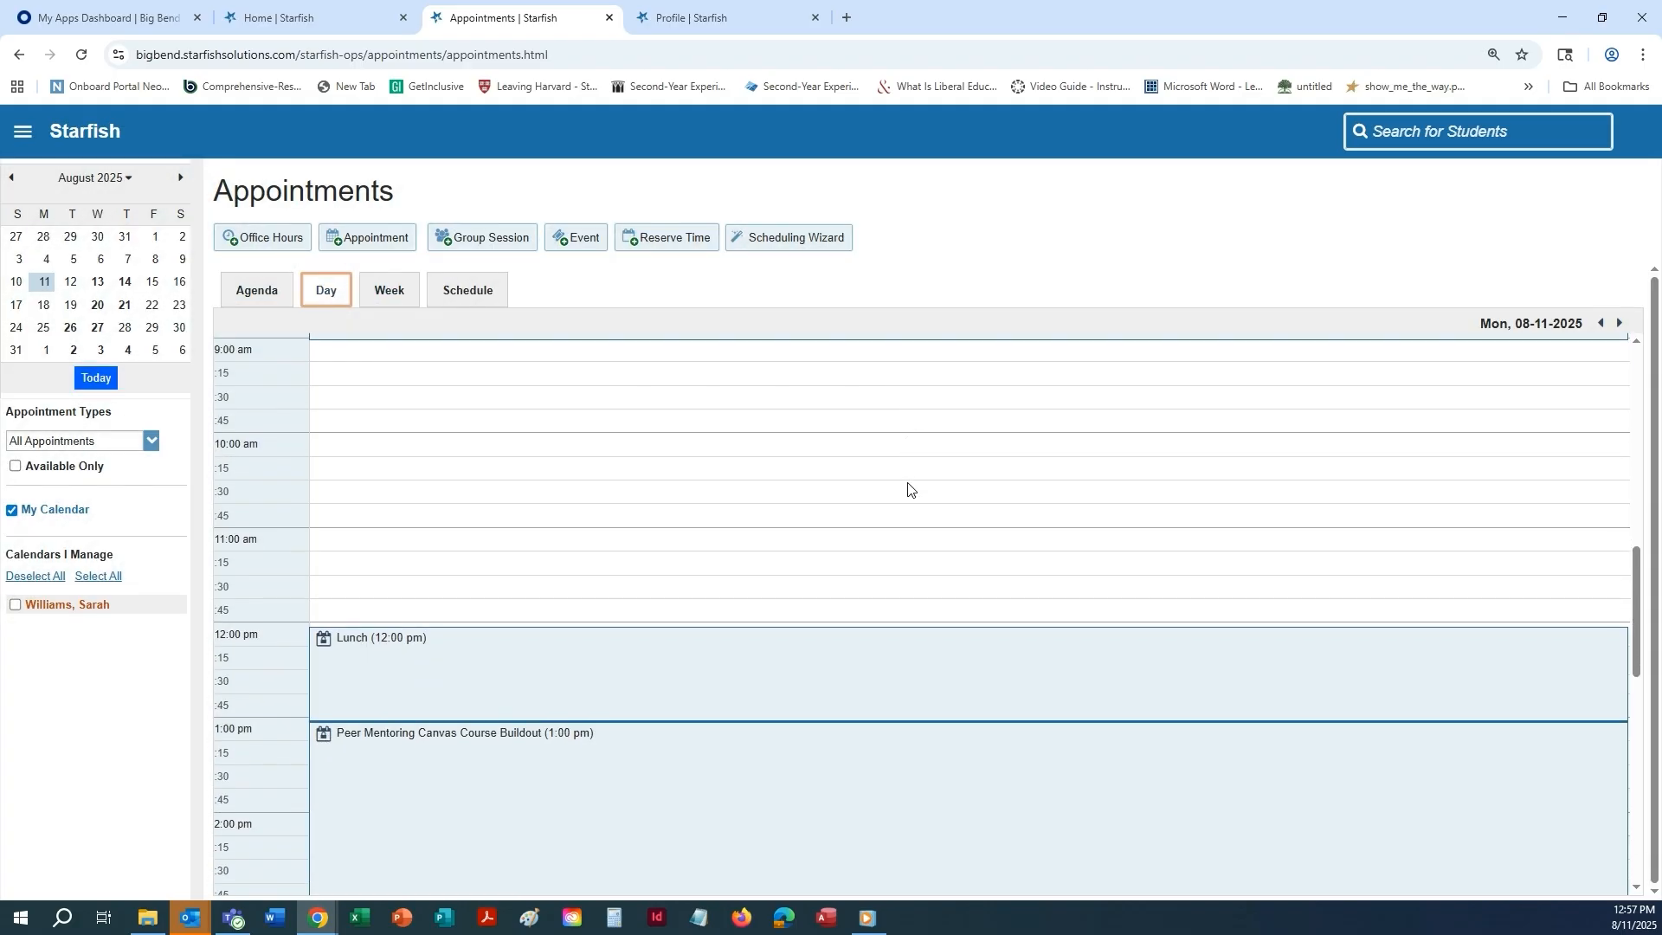
pyautogui.click(392, 295)
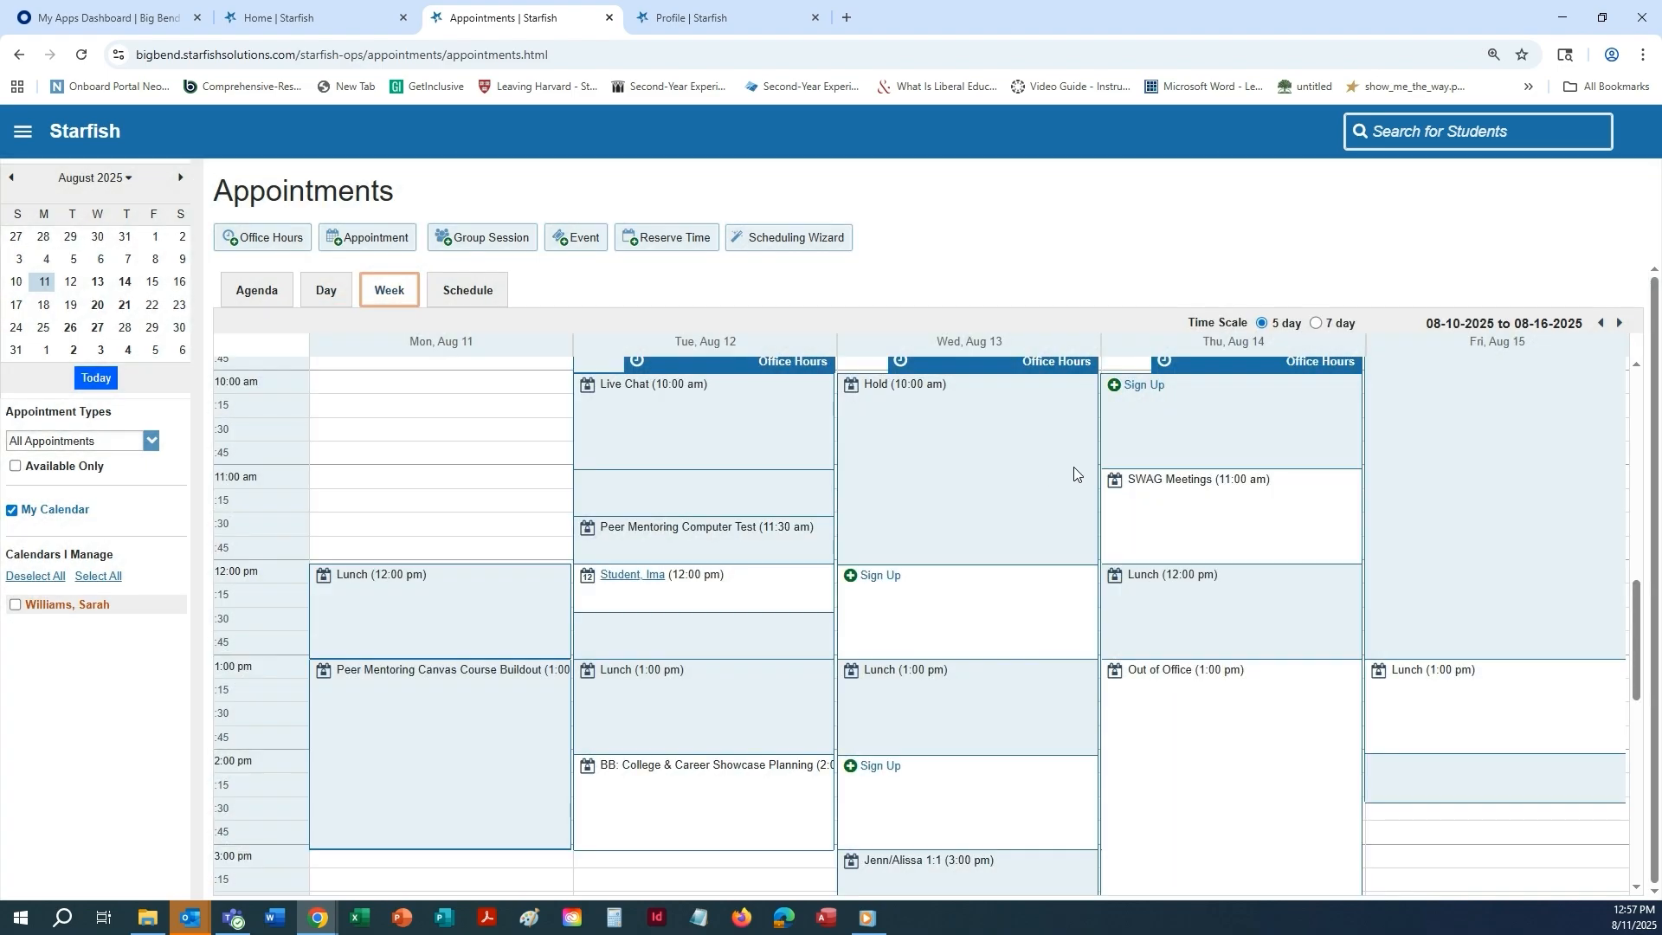
pyautogui.scroll(-1, 1073, 473)
pyautogui.scroll(1, 1076, 533)
# Start a new location under My Locations in the appointment preferences, with type Phone and the name Office Phone.
pyautogui.click(729, 13)
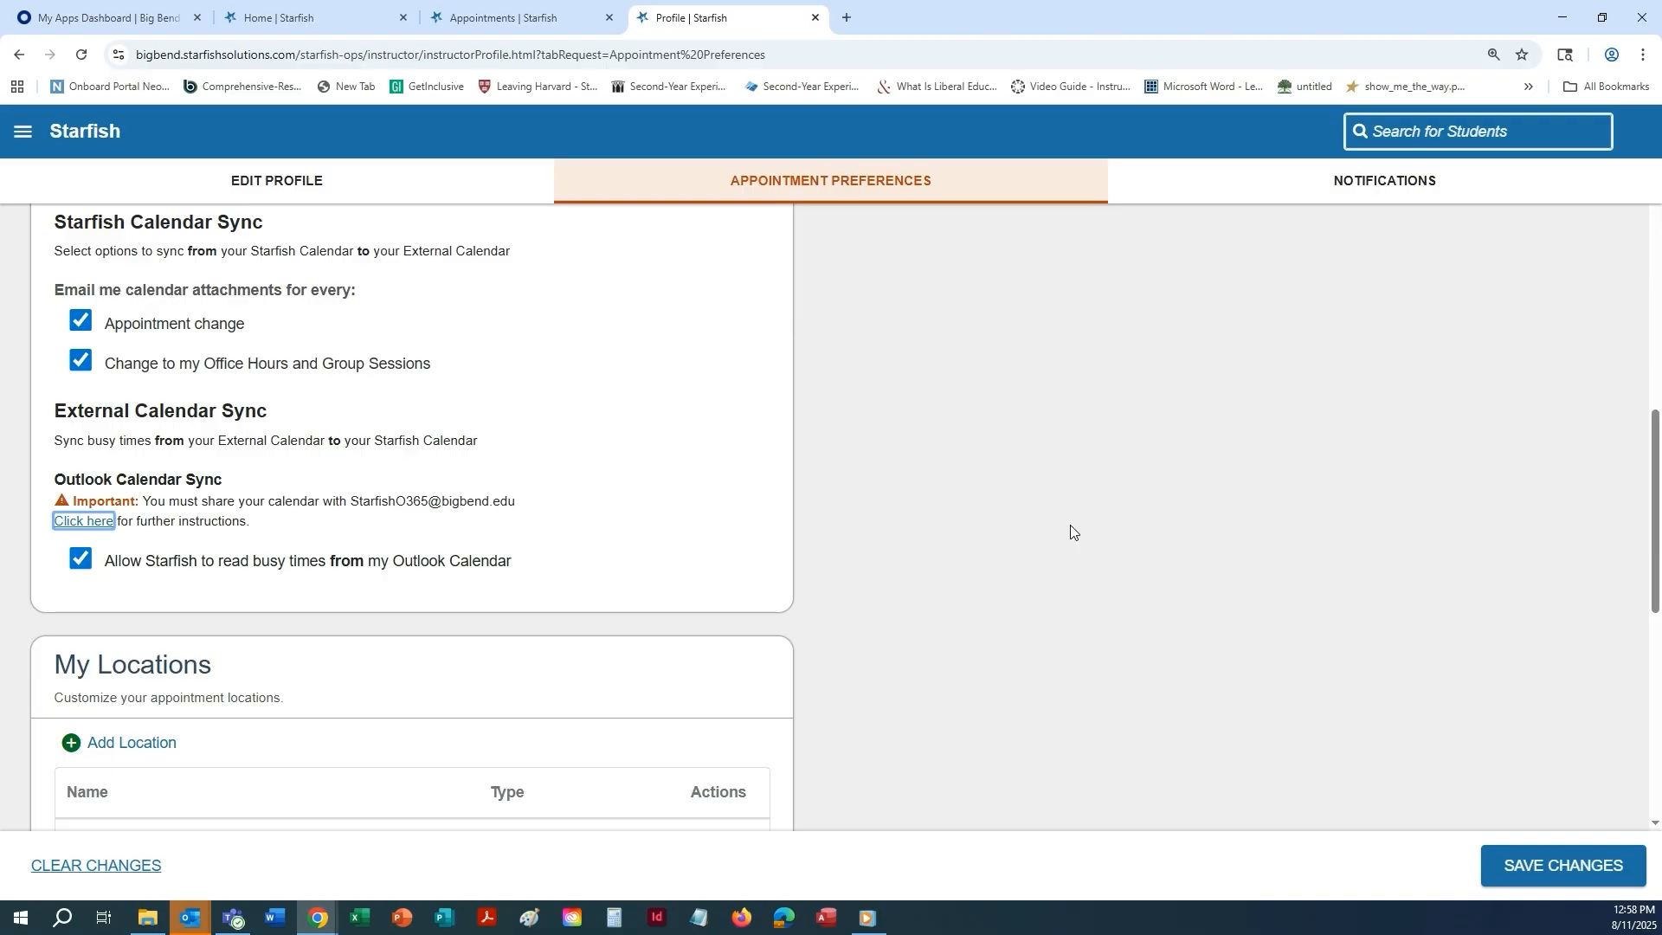
pyautogui.scroll(-1, 1069, 531)
pyautogui.scroll(-1, 1069, 530)
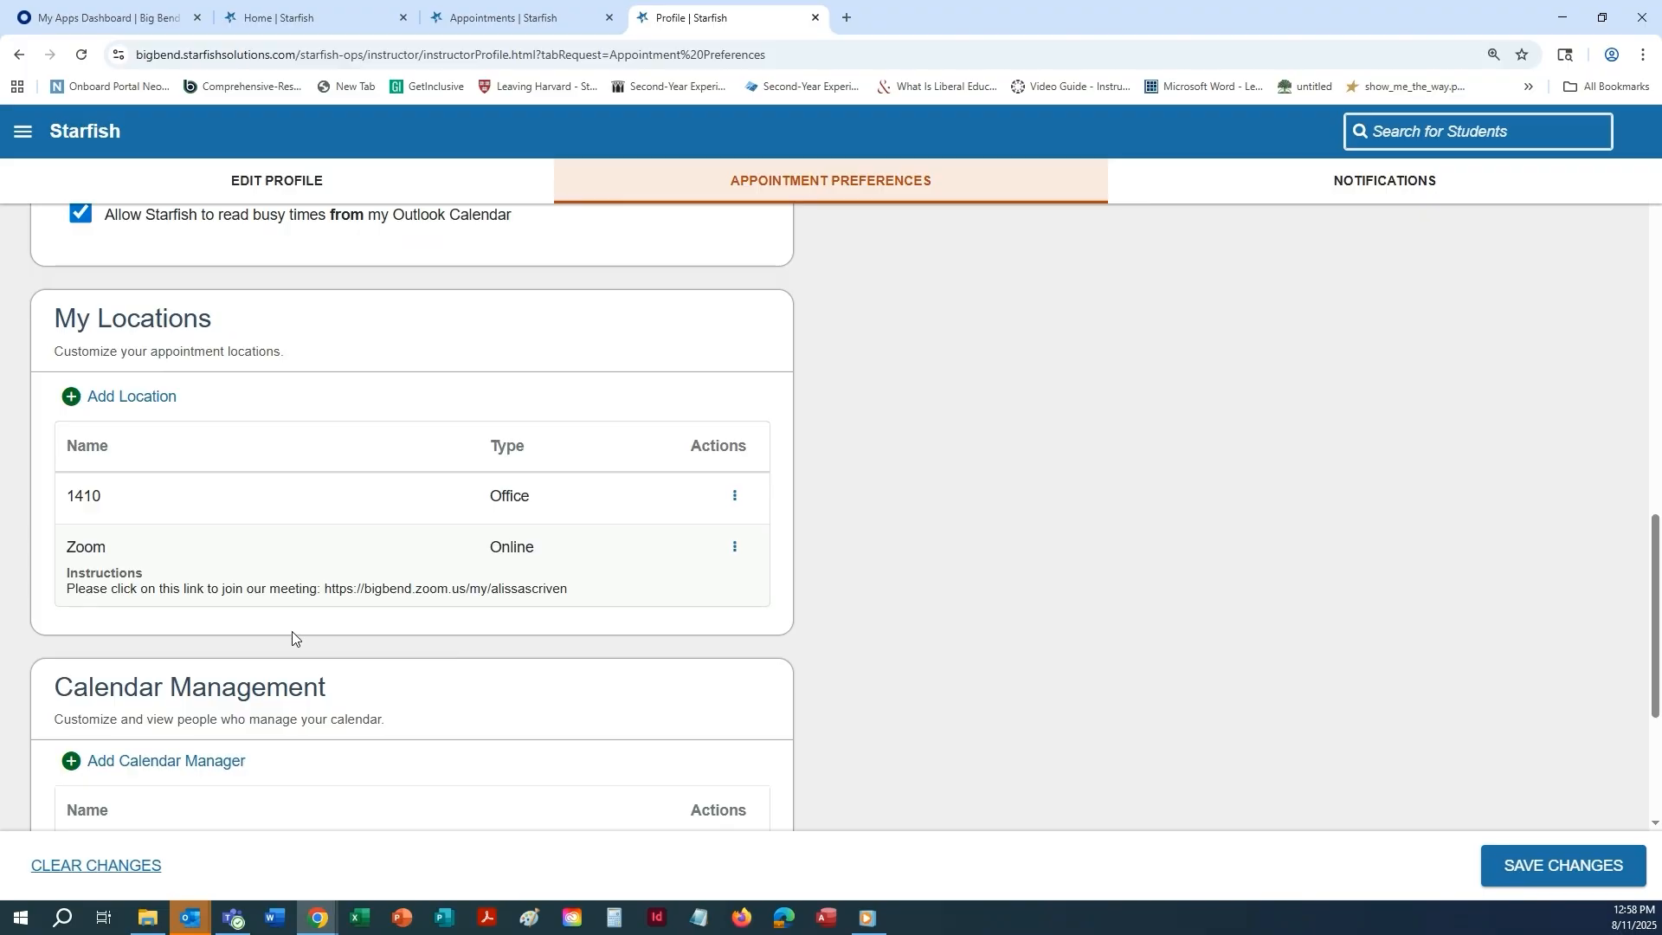
pyautogui.click(80, 398)
pyautogui.click(966, 363)
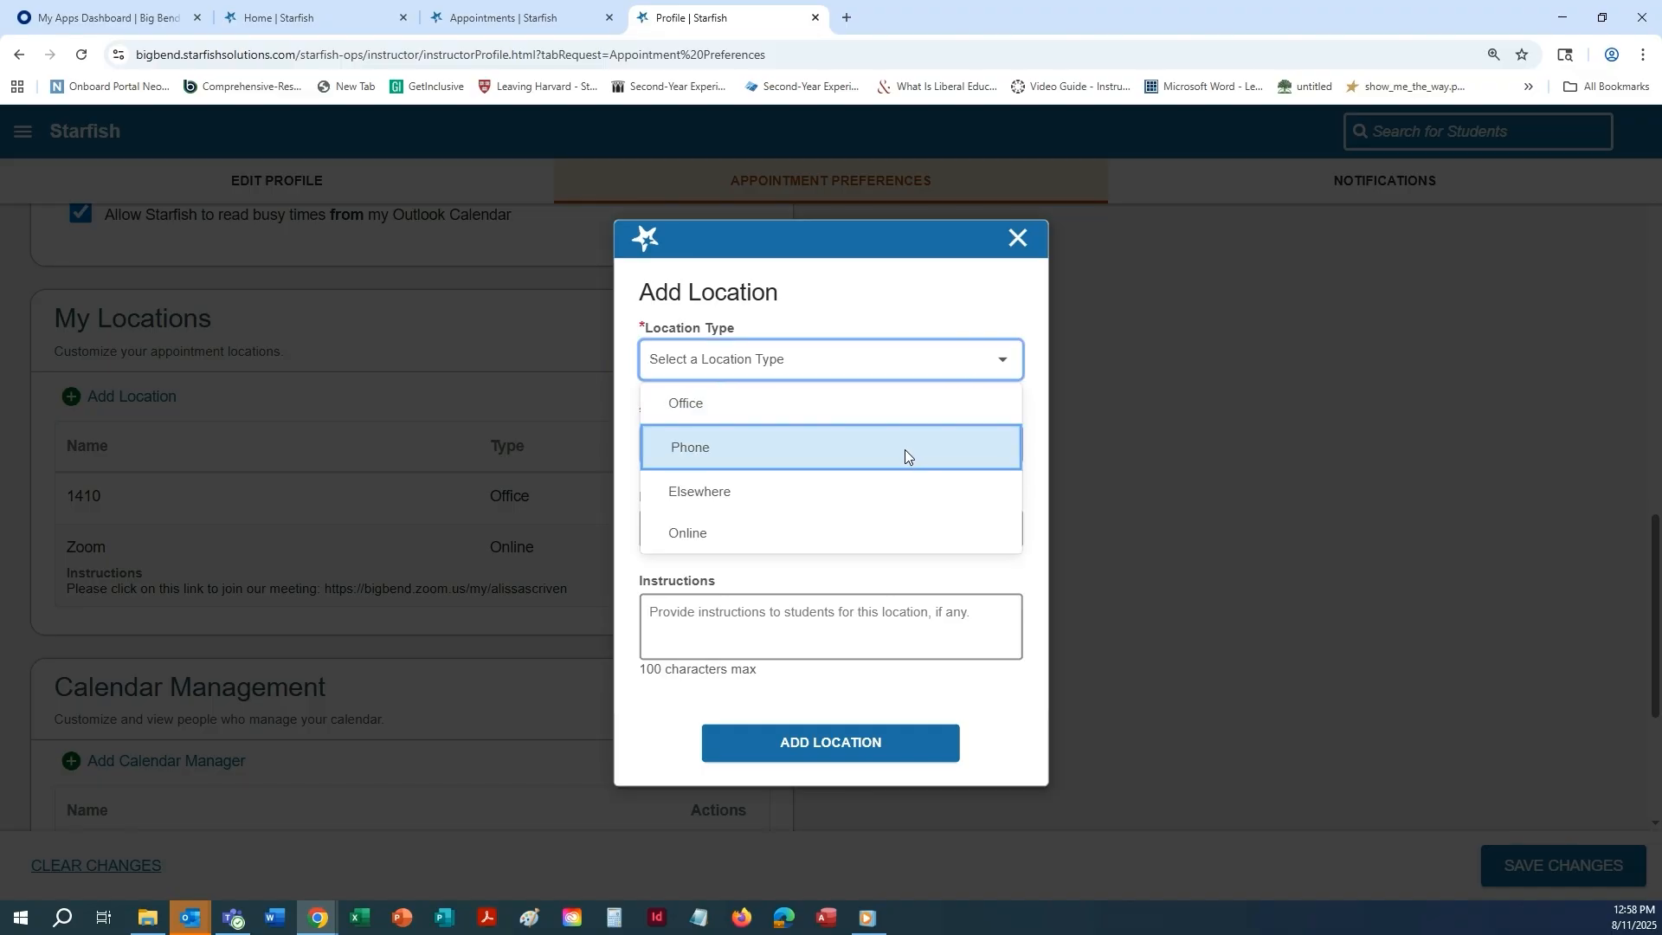
pyautogui.click(905, 450)
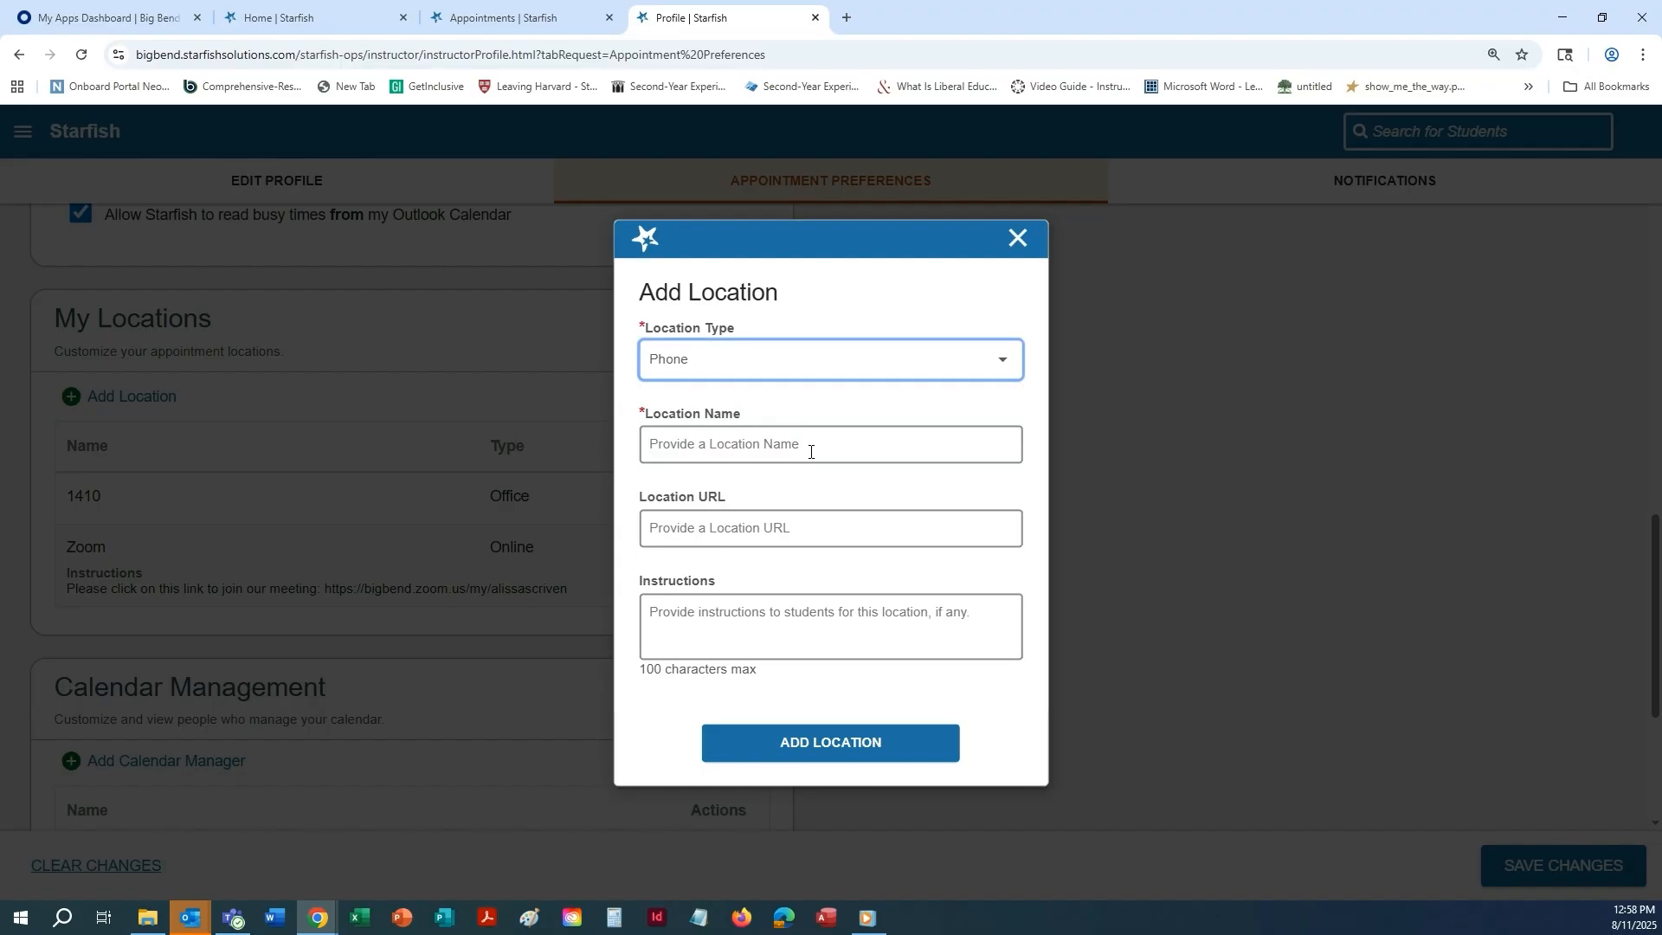
pyautogui.click(828, 446)
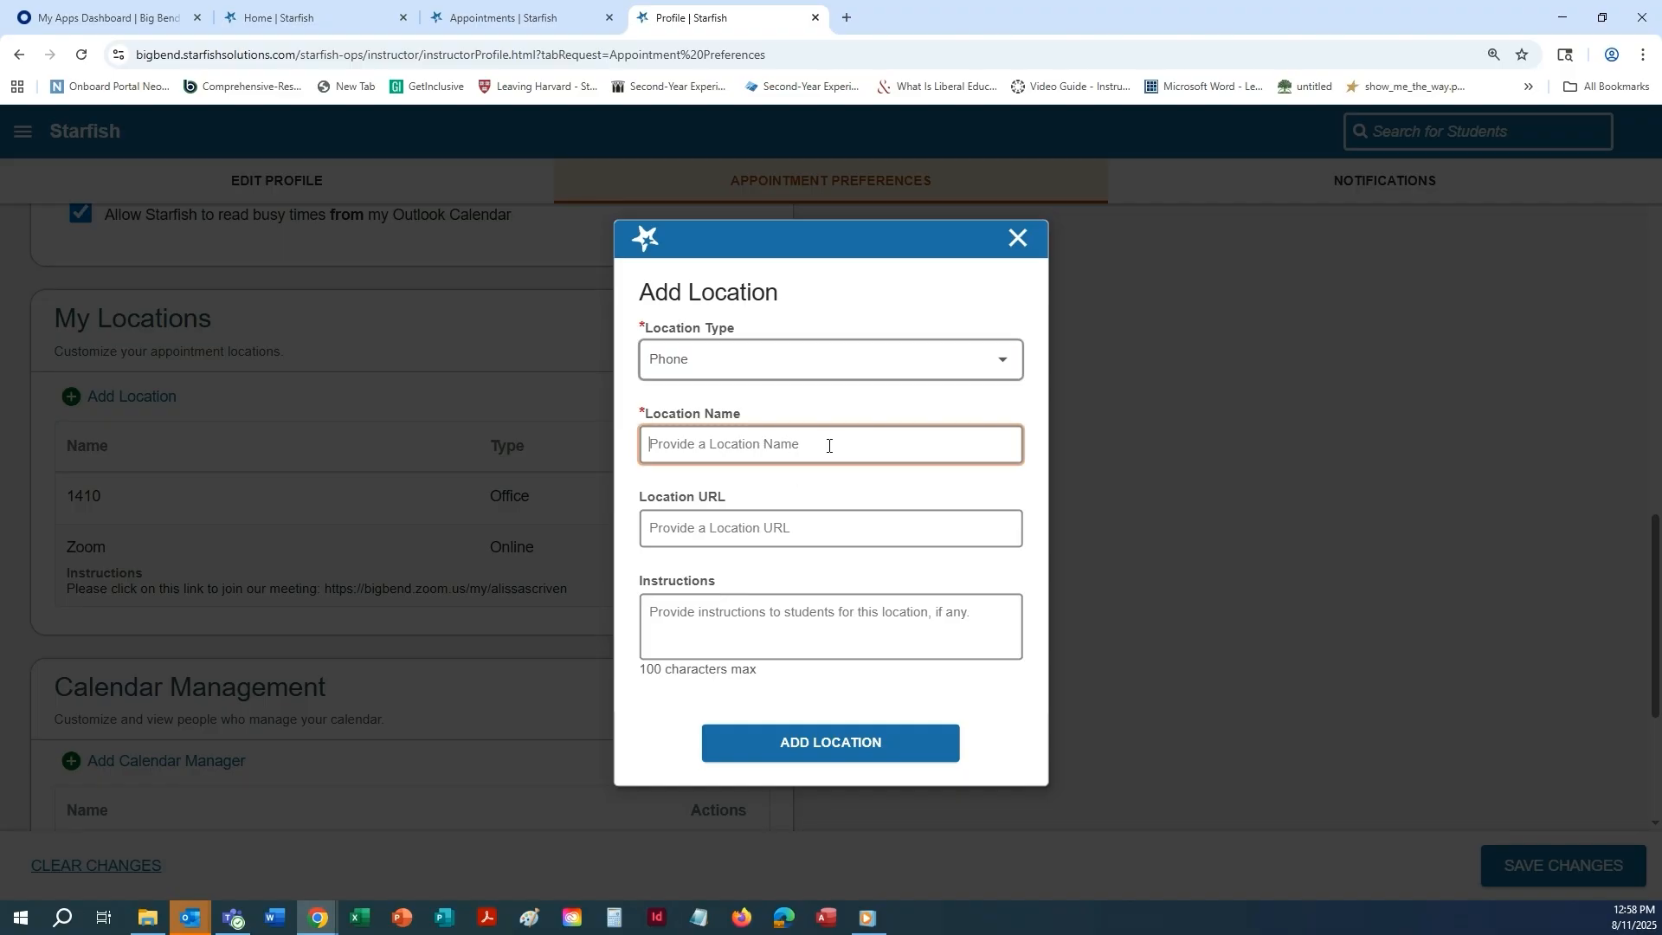
pyautogui.write('Office Phone')
# Enter location instructions asking students to call the office phone number, and add the location.
pyautogui.click(825, 620)
pyautogui.write('Please')
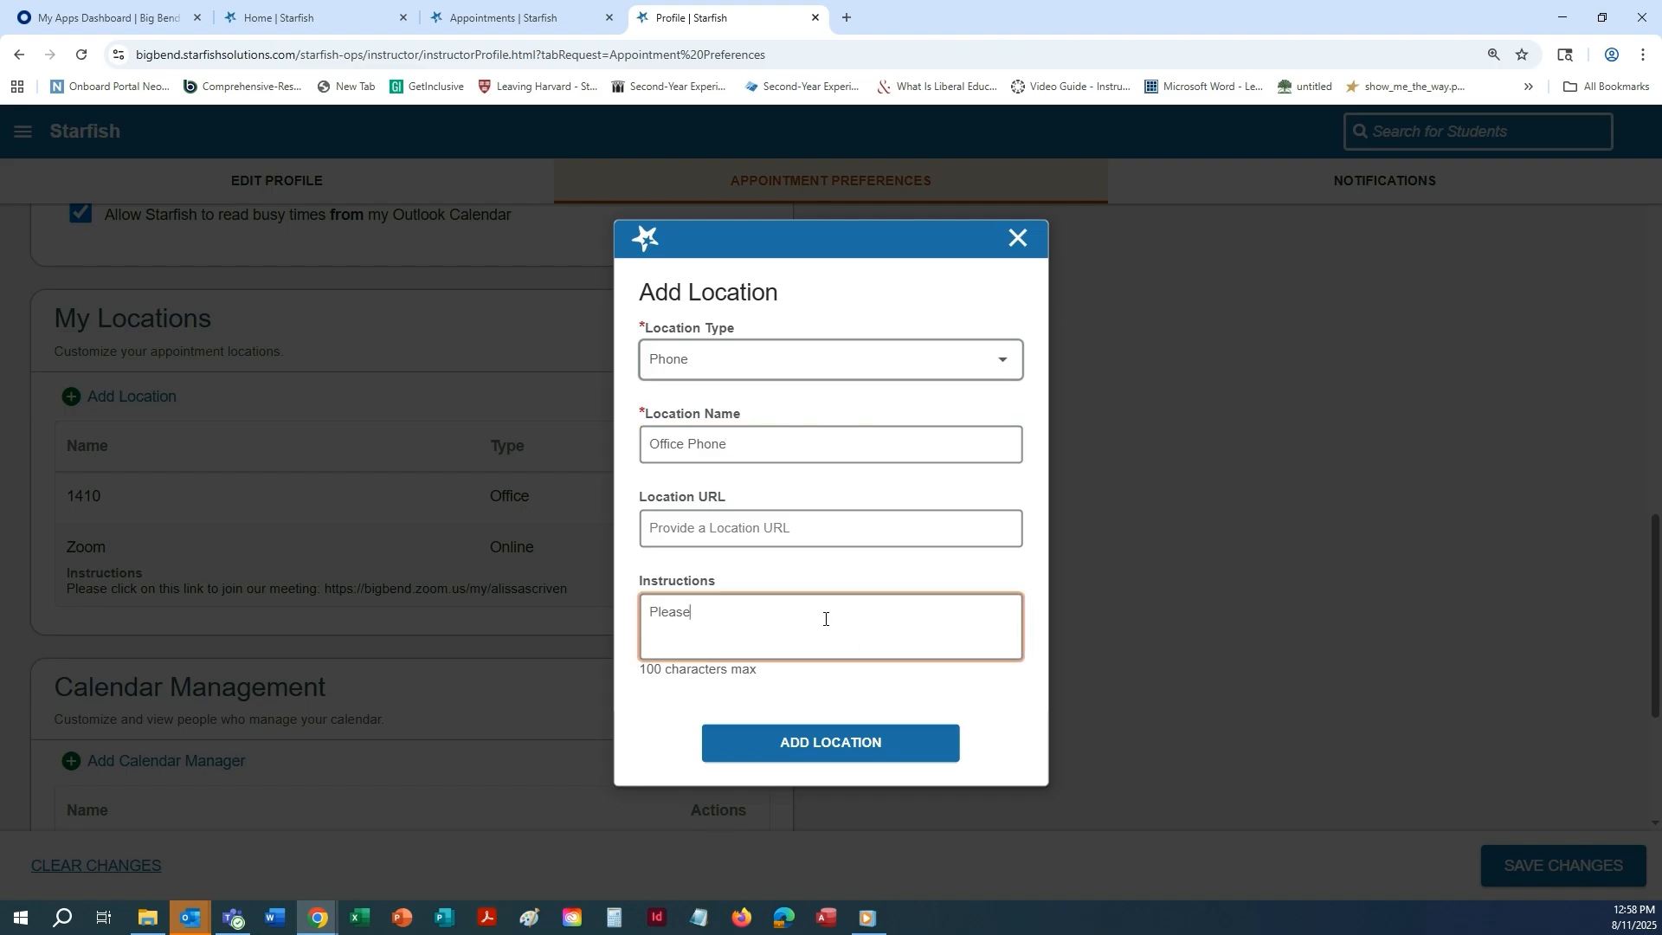
pyautogui.click(831, 751)
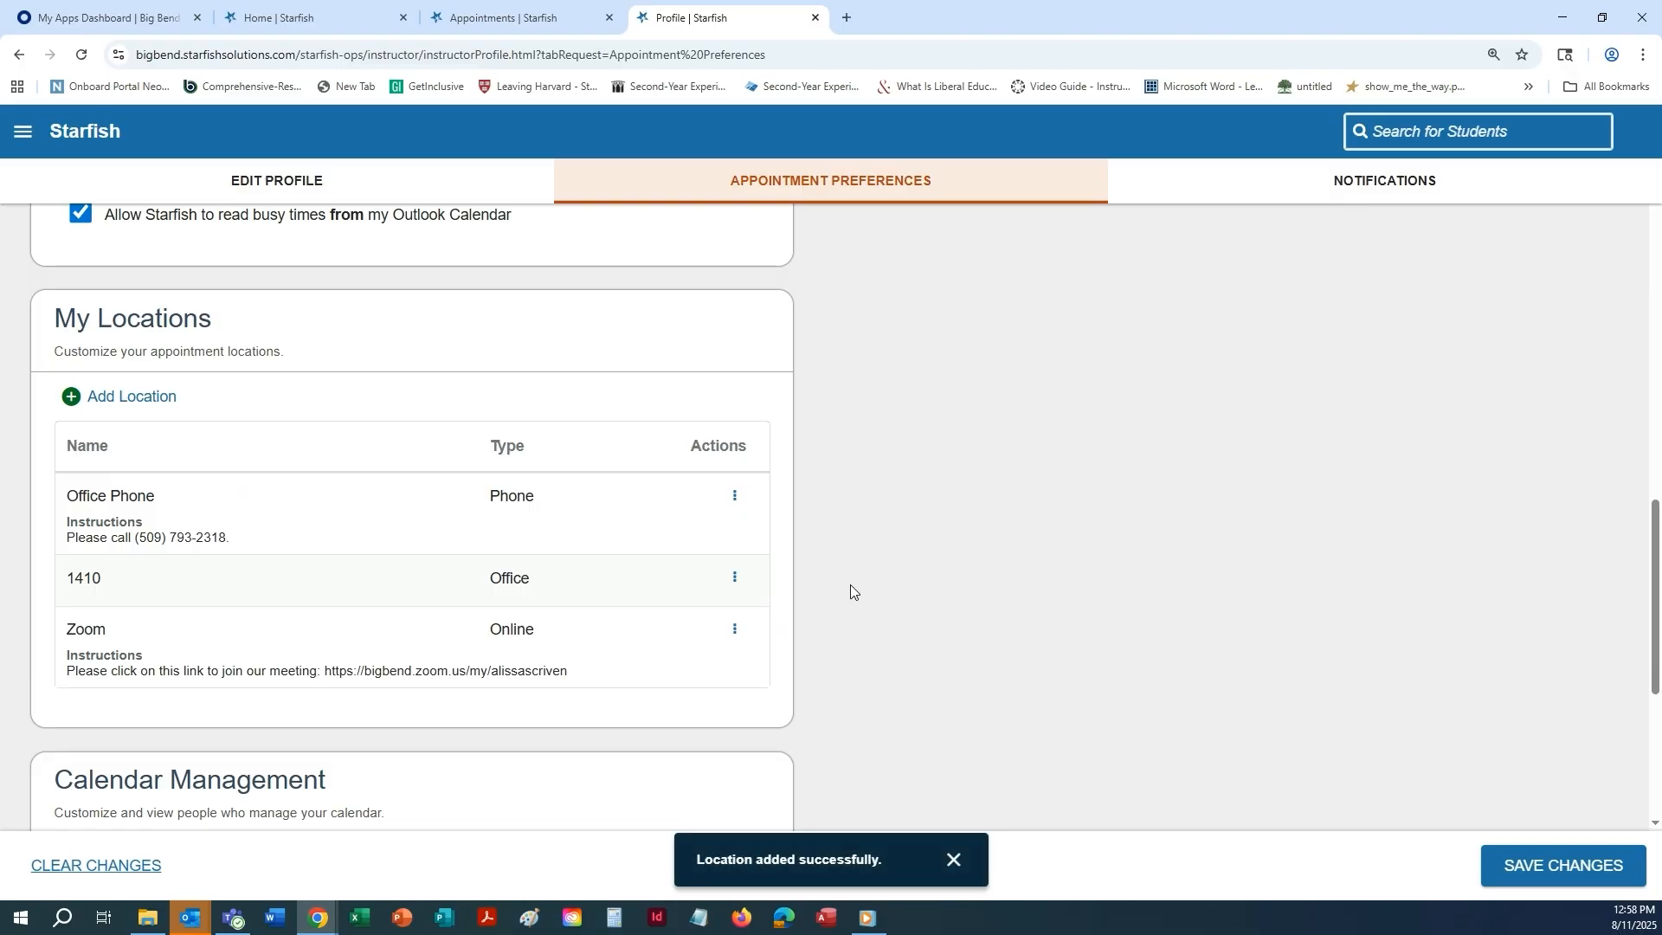
# Open a new office hours form from the Appointments page to check the available locations.
pyautogui.scroll(-1, 860, 584)
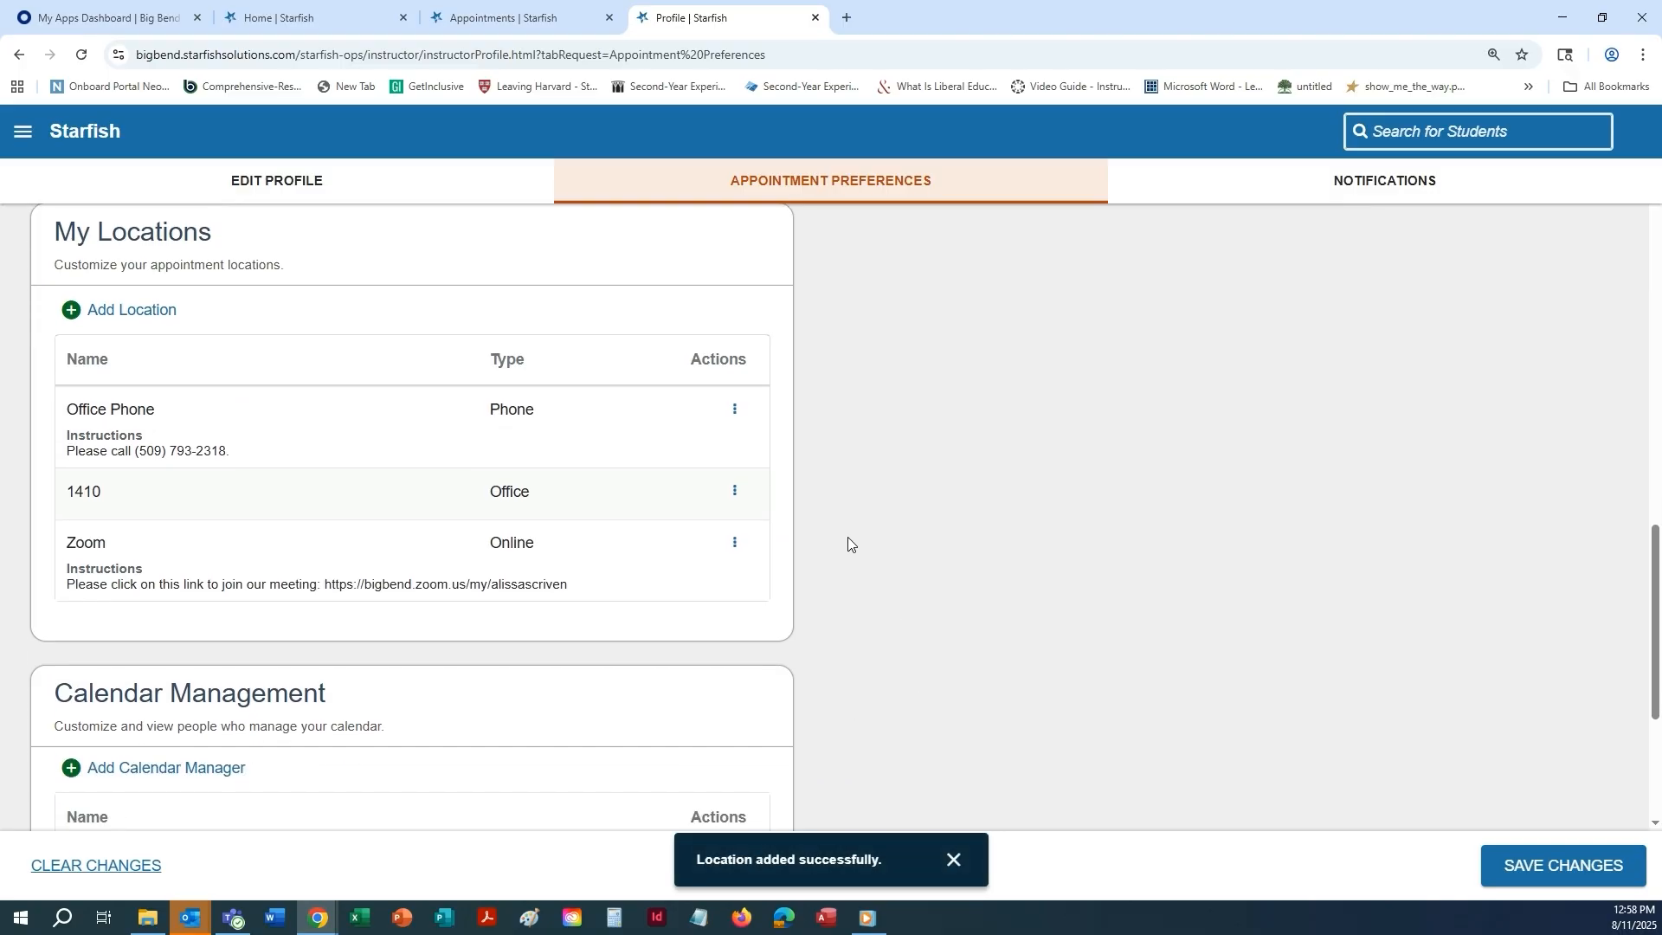
pyautogui.click(489, 19)
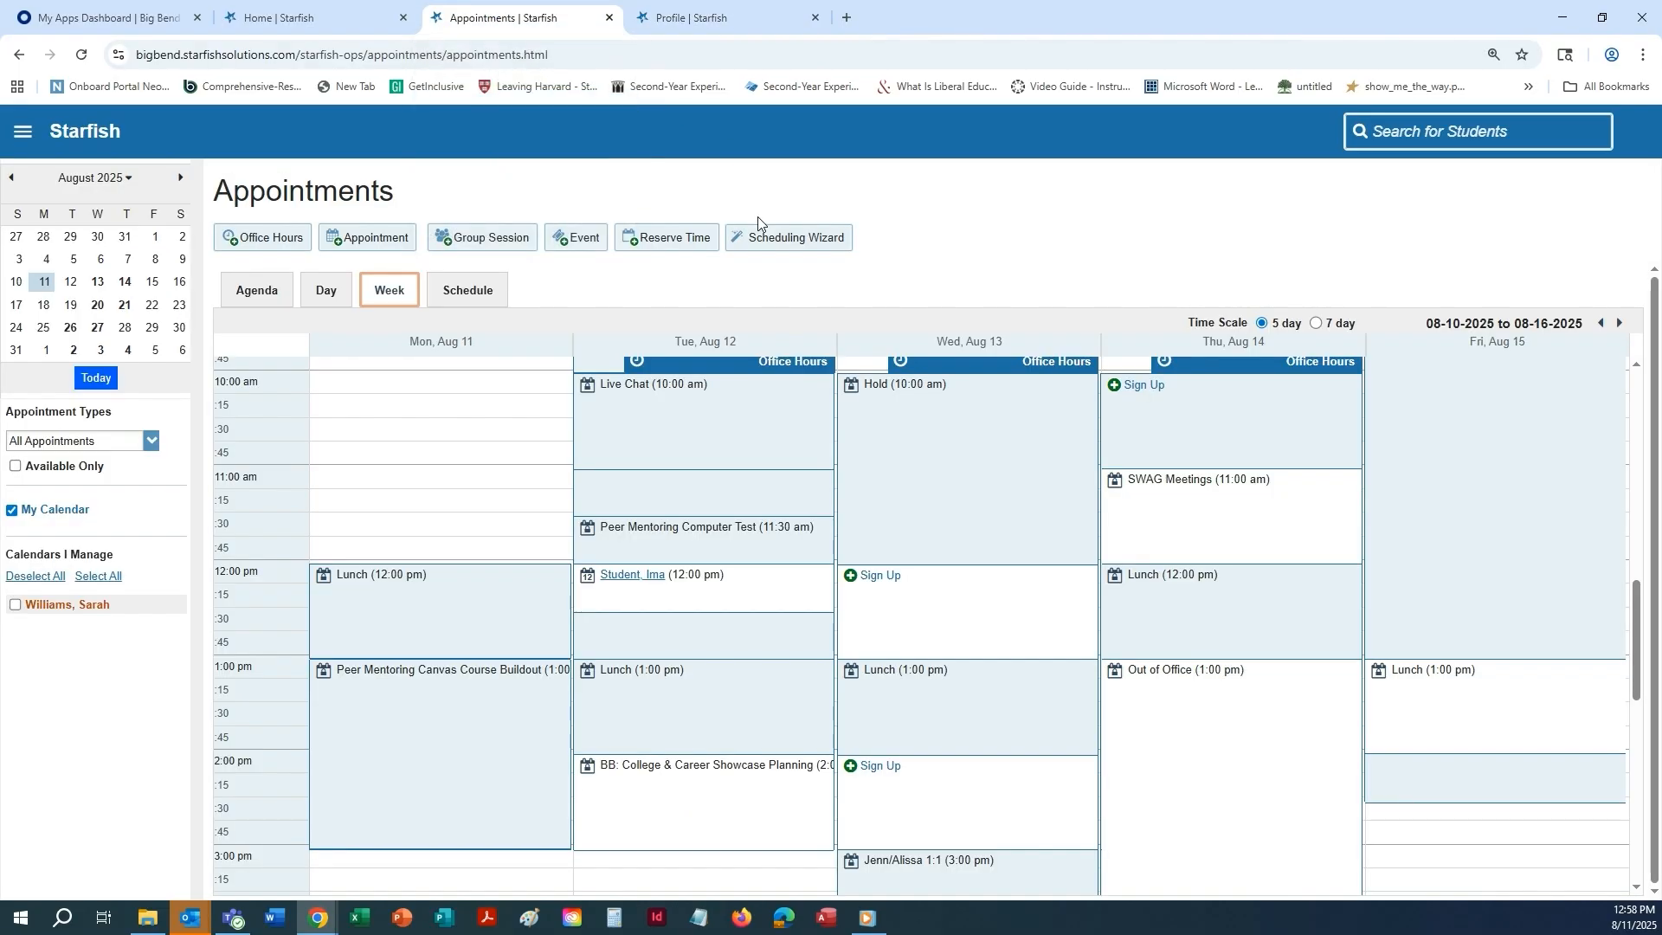
pyautogui.click(276, 235)
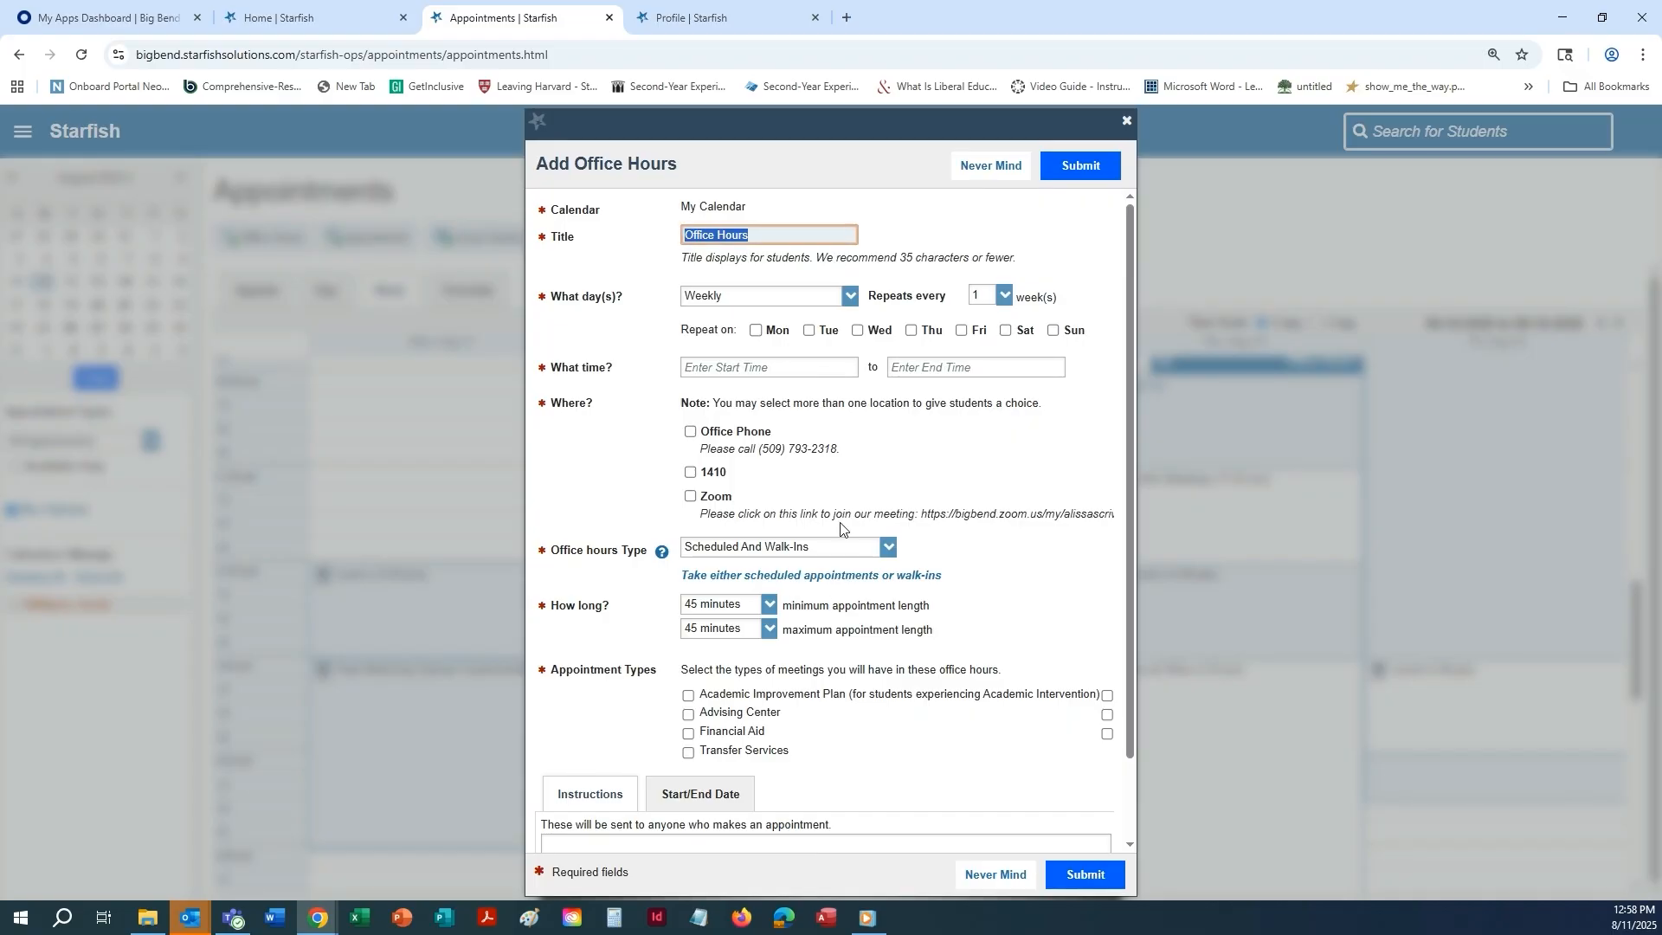
# Select the Office Phone, 1410 and Zoom locations in the new office hours form, and clear all three again.
pyautogui.scroll(-1, 934, 467)
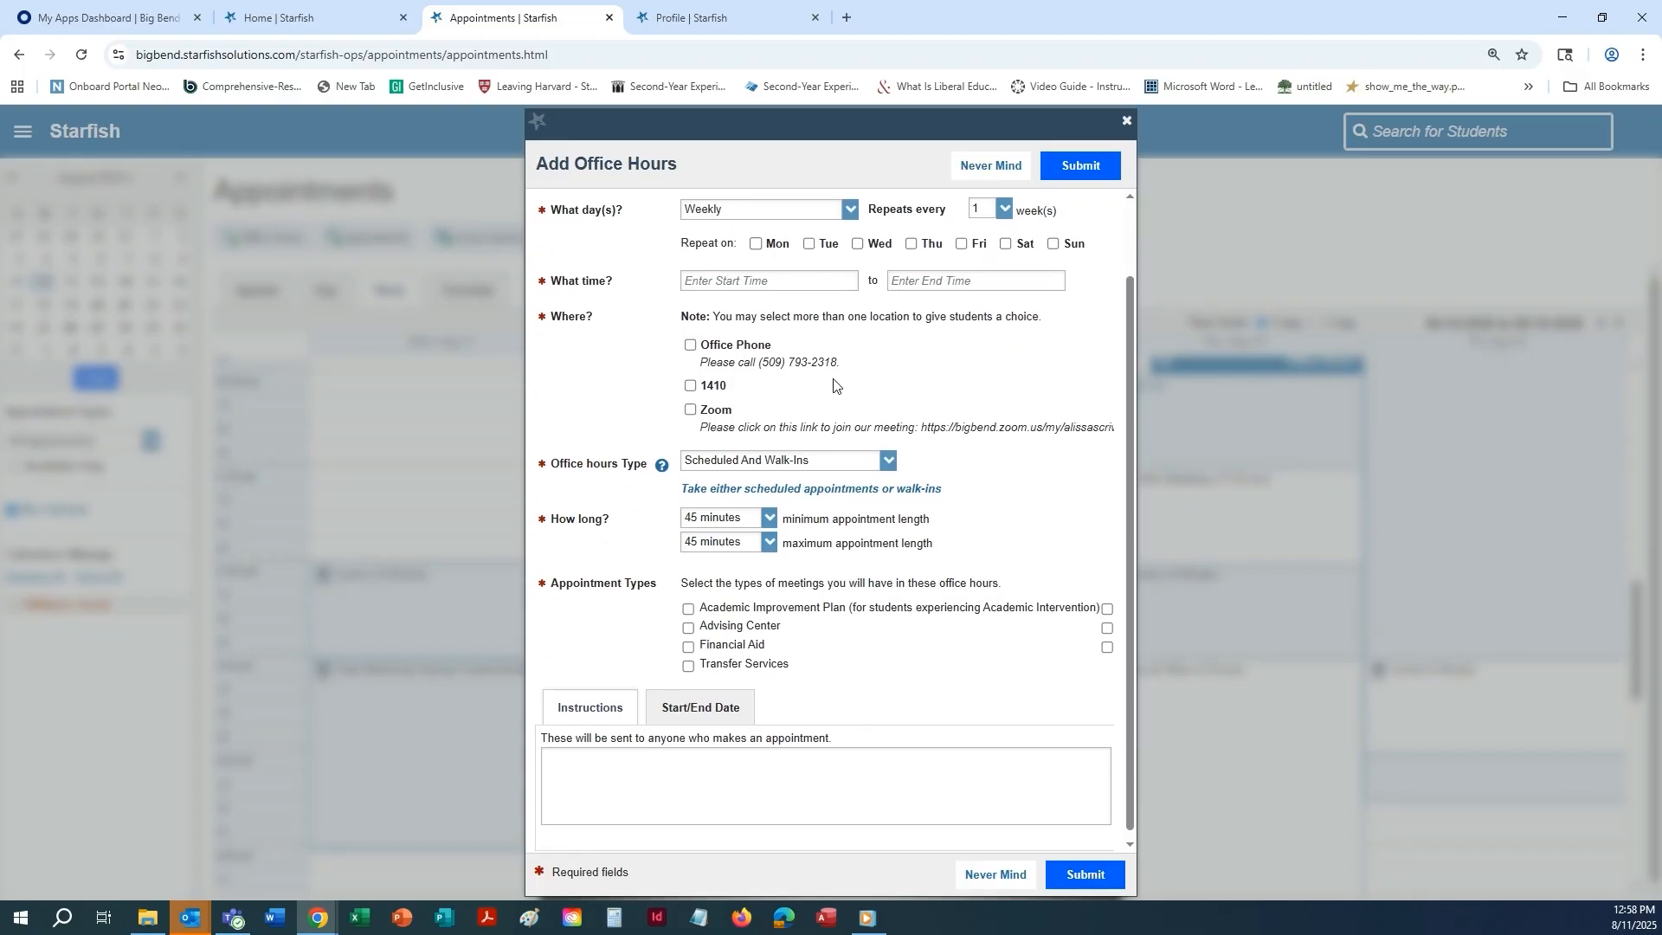
pyautogui.click(689, 346)
pyautogui.click(691, 388)
pyautogui.click(690, 413)
pyautogui.click(690, 345)
pyautogui.click(690, 386)
pyautogui.click(691, 410)
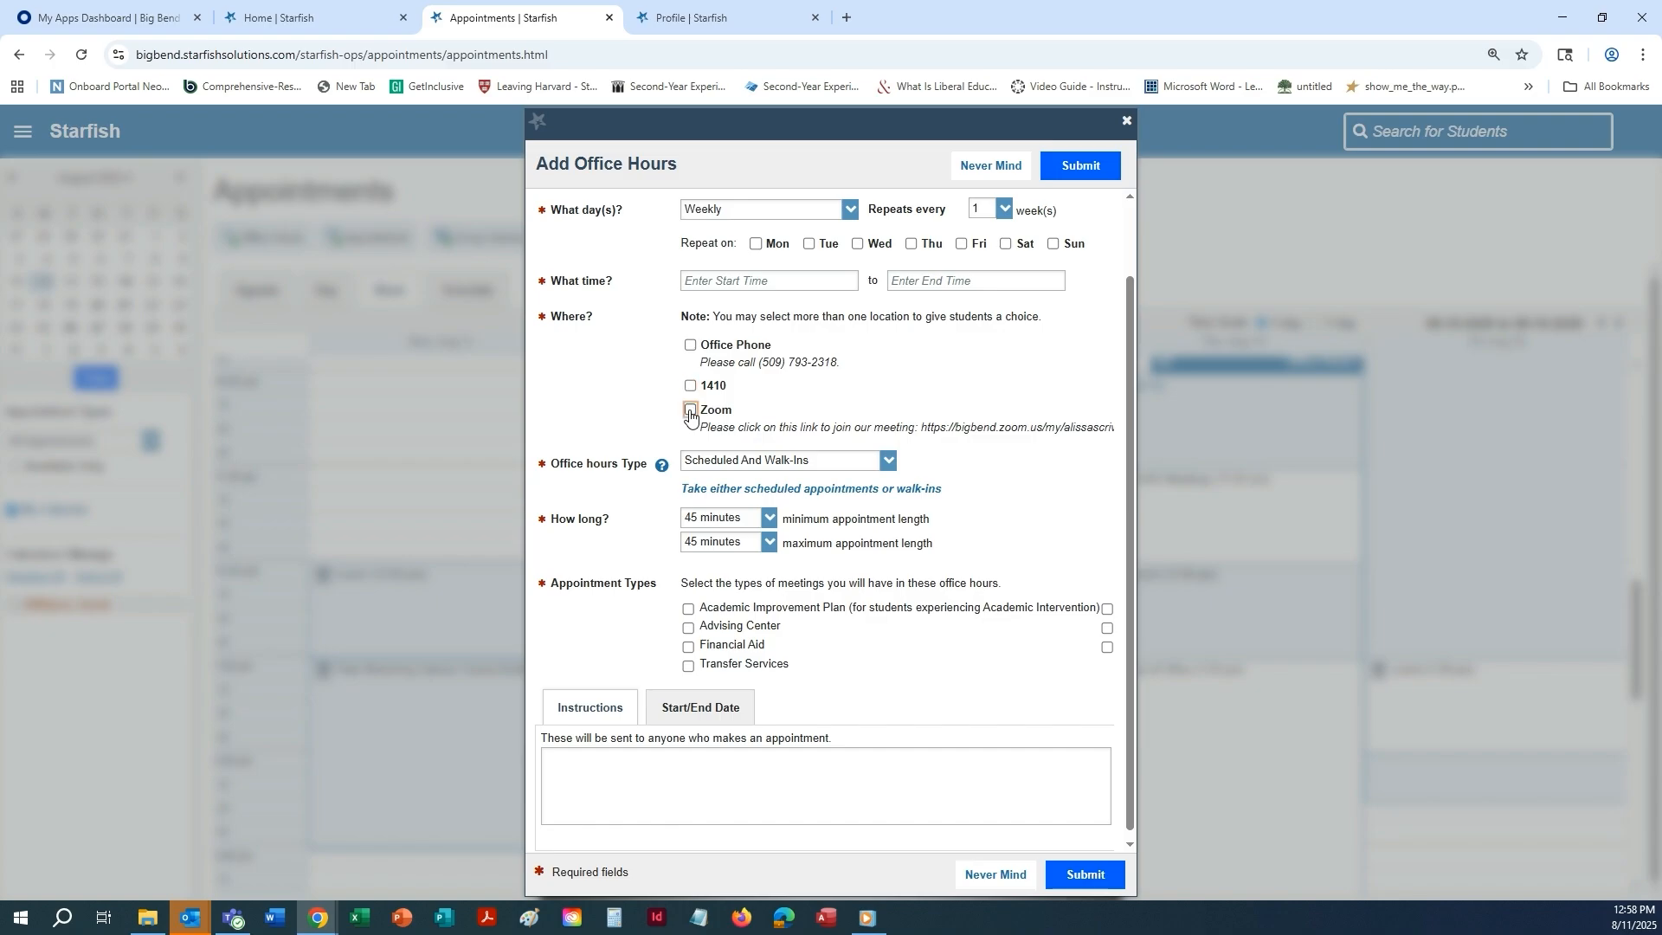
# Delete the Office Phone location from My Locations in the profile's appointment preferences.
pyautogui.click(757, 14)
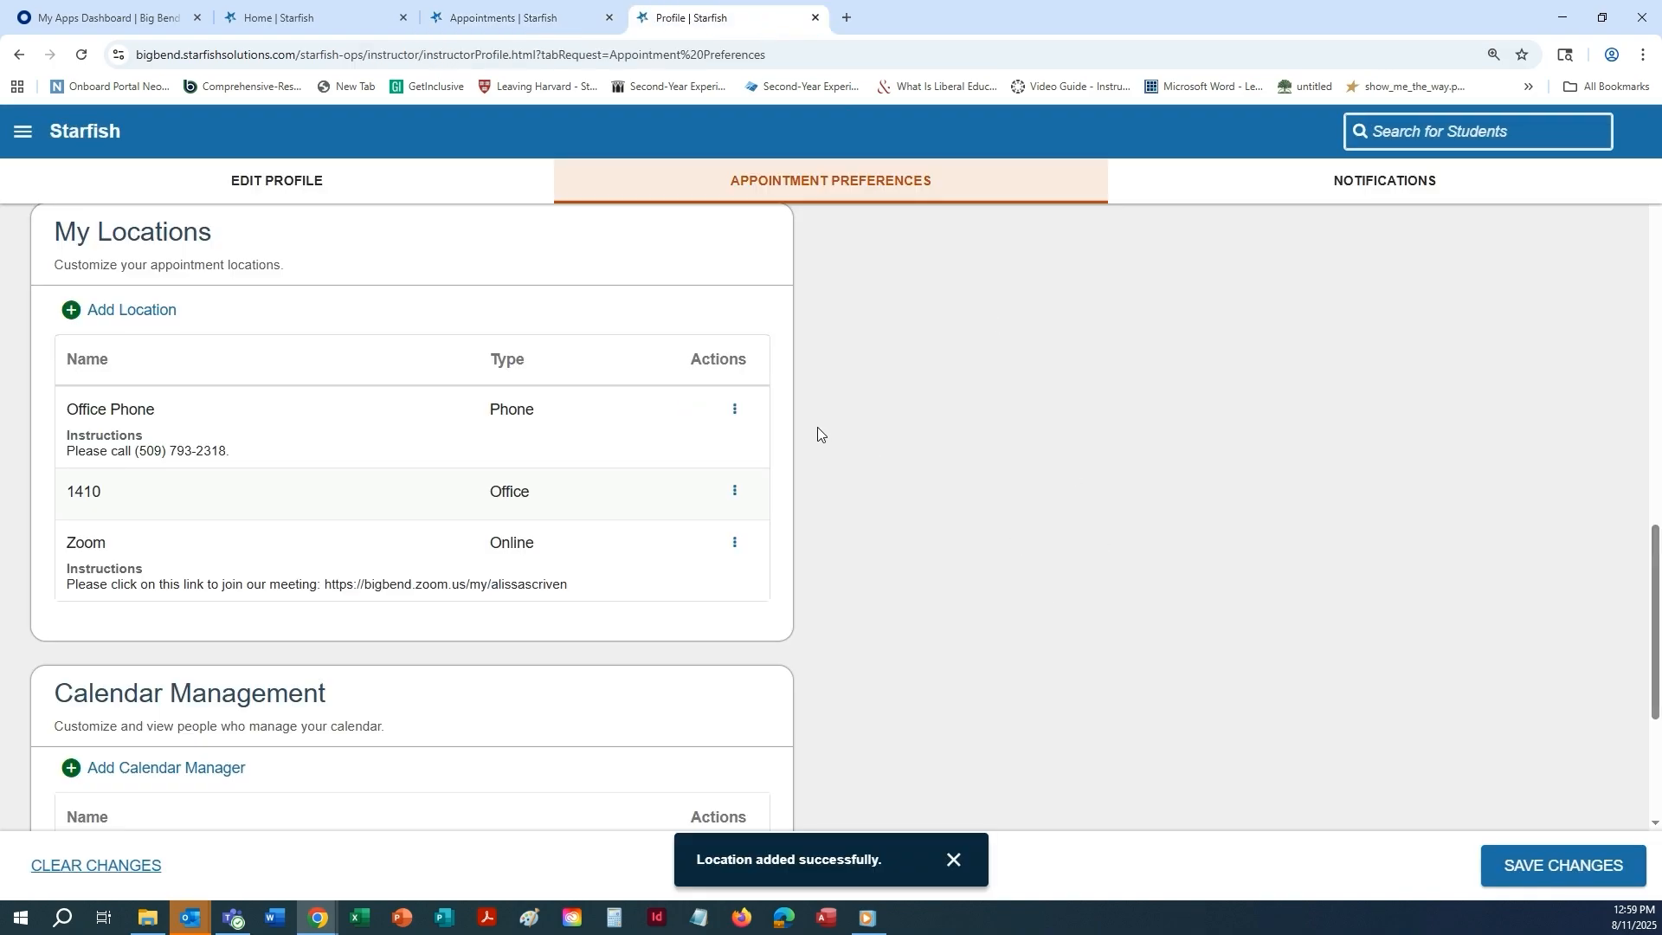
pyautogui.scroll(1, 817, 428)
pyautogui.click(735, 496)
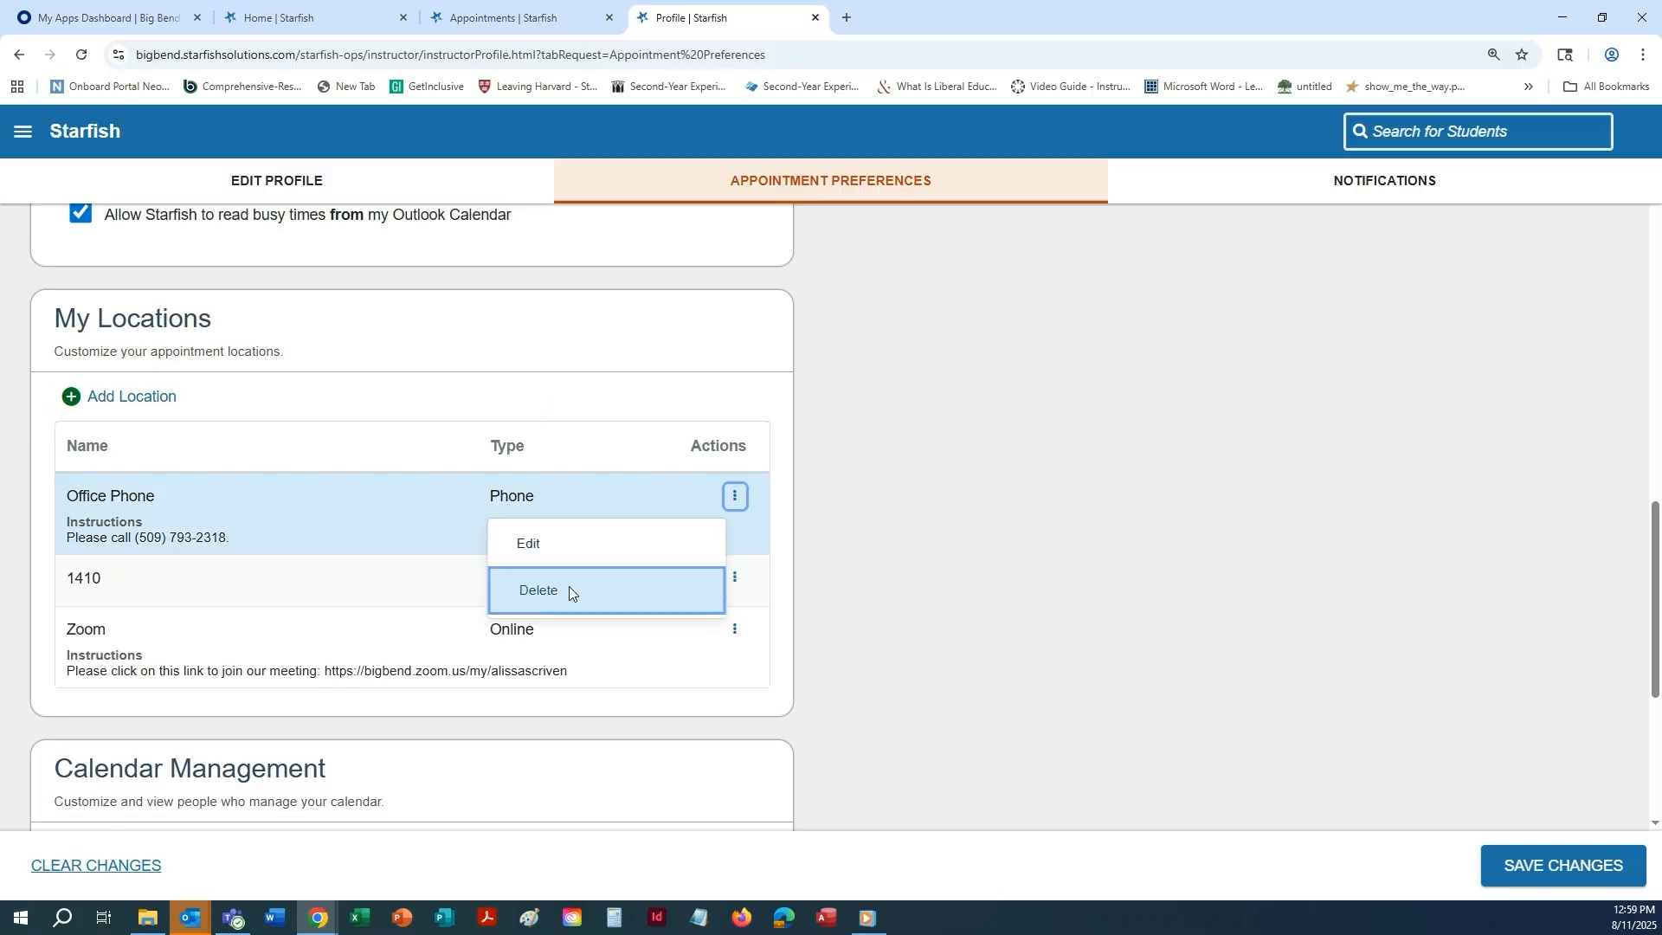
pyautogui.click(546, 589)
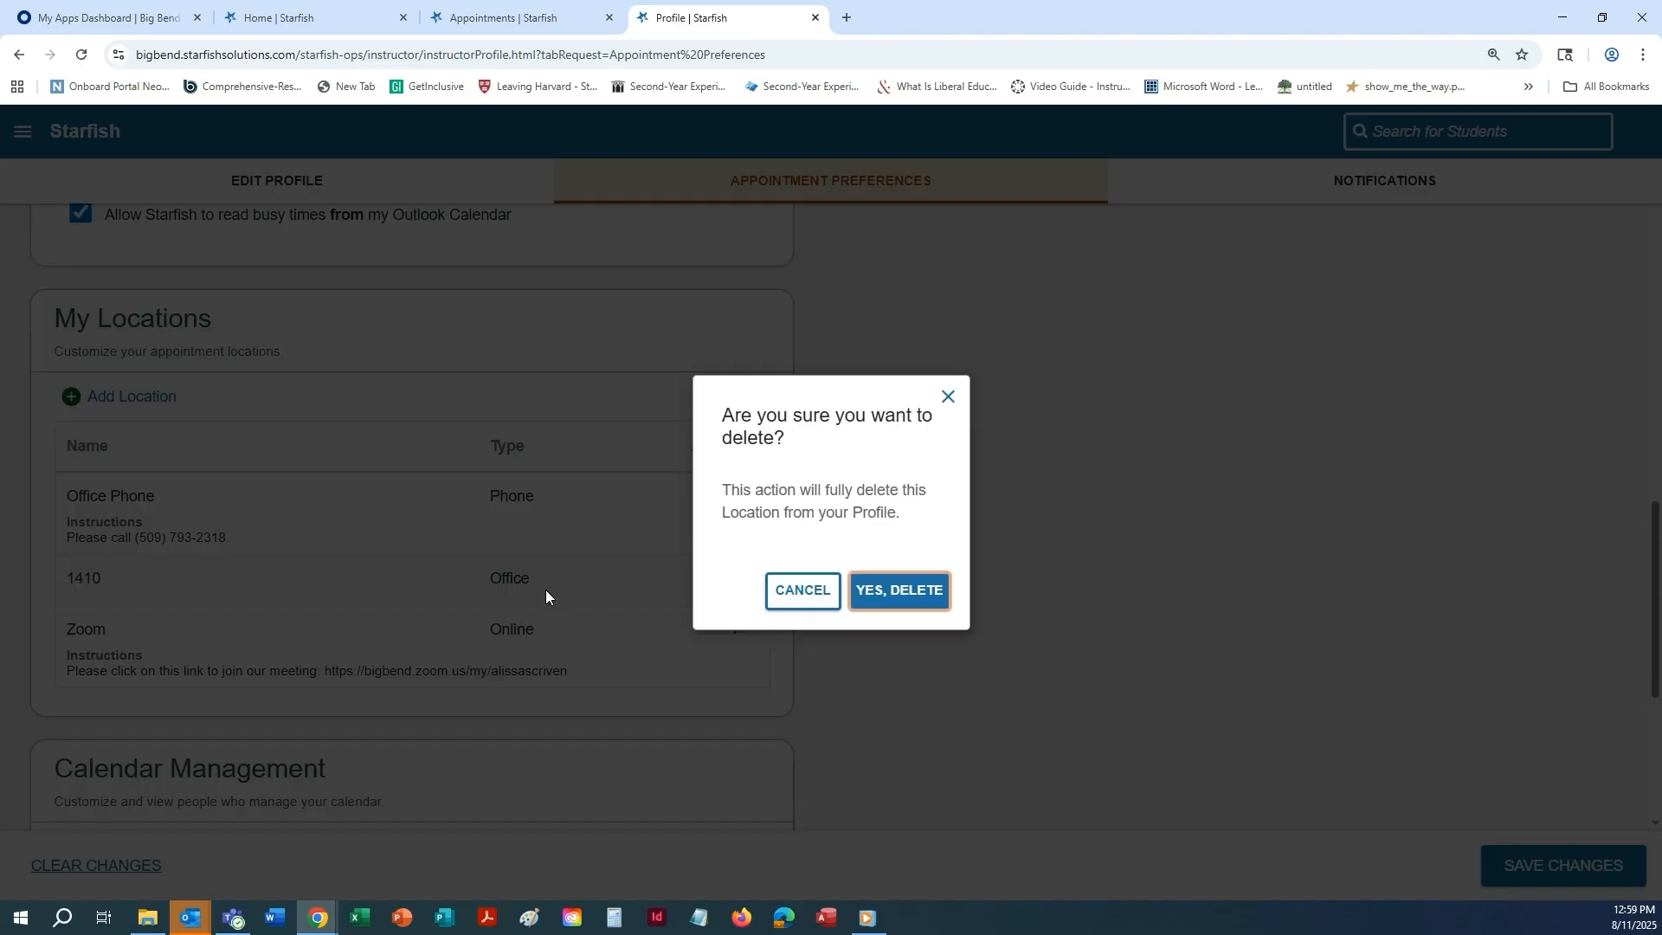
pyautogui.click(895, 590)
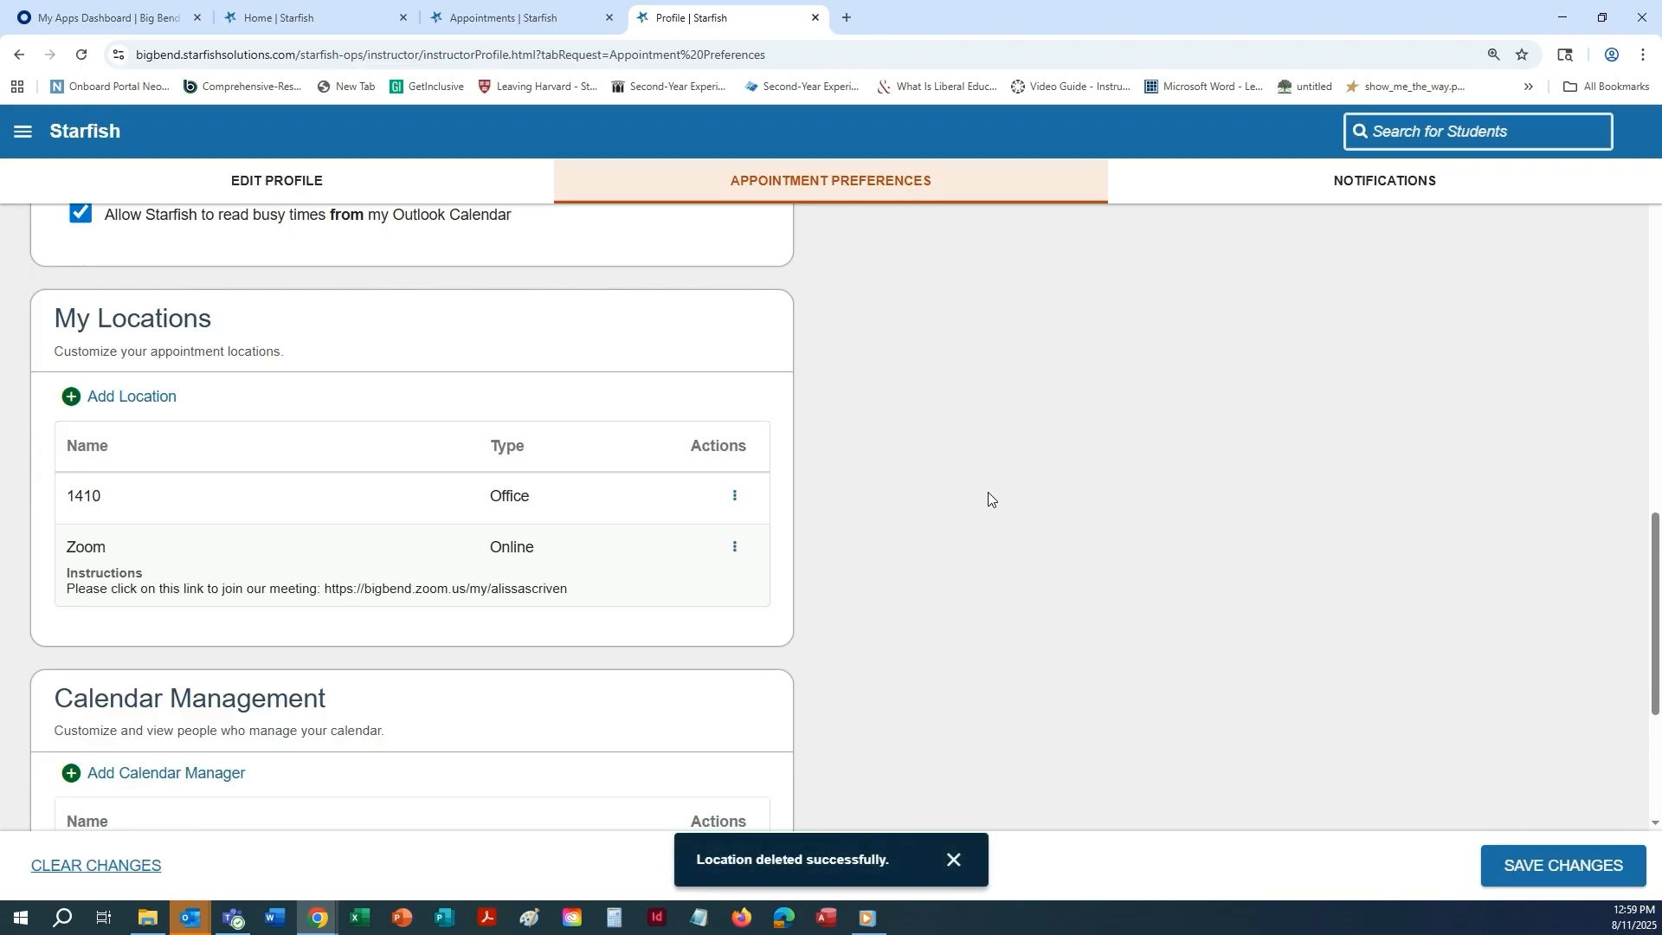
# Open the form for adding a calendar manager under Calendar Management and check the users that can be chosen.
pyautogui.scroll(-4, 988, 492)
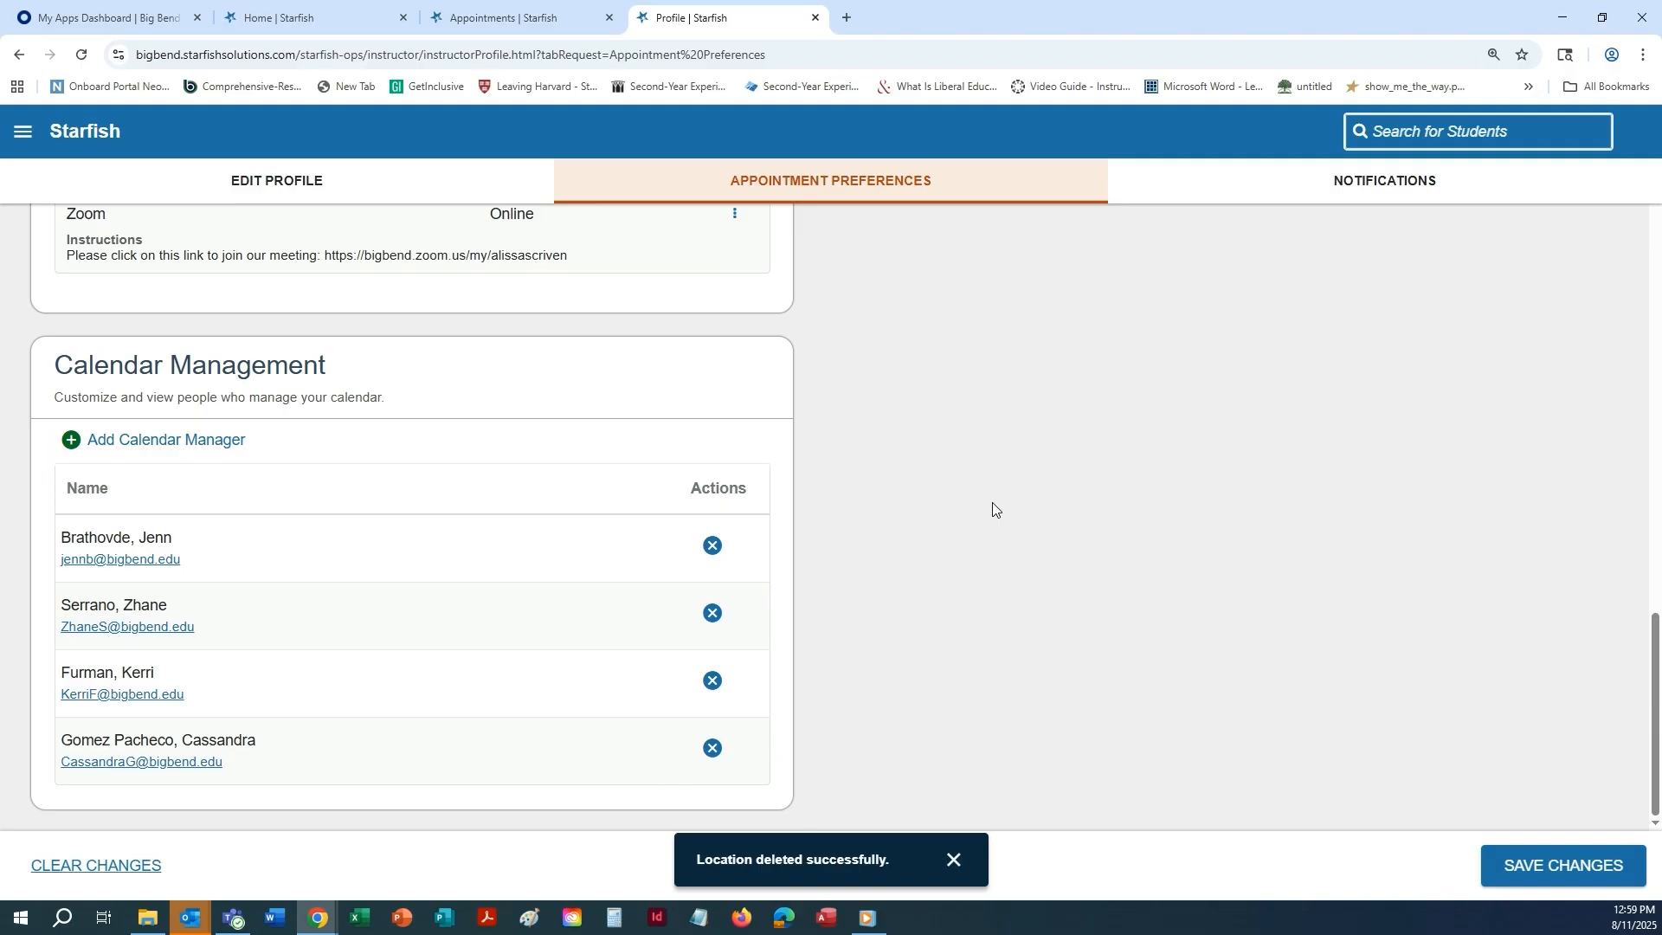
pyautogui.click(72, 442)
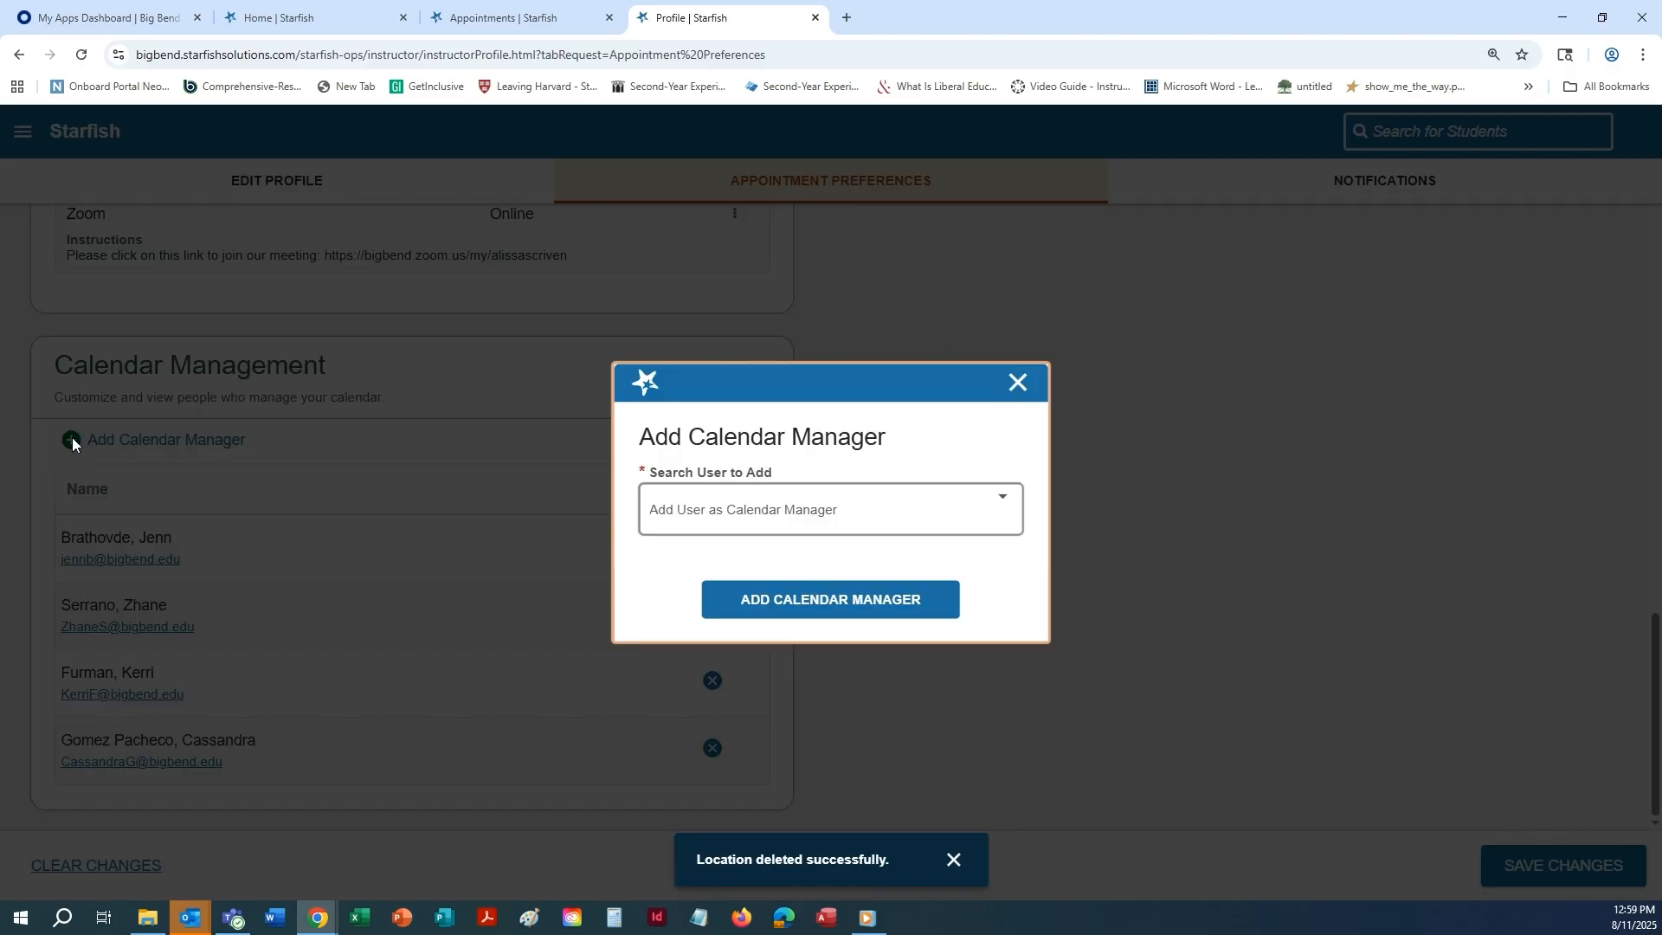
pyautogui.click(865, 526)
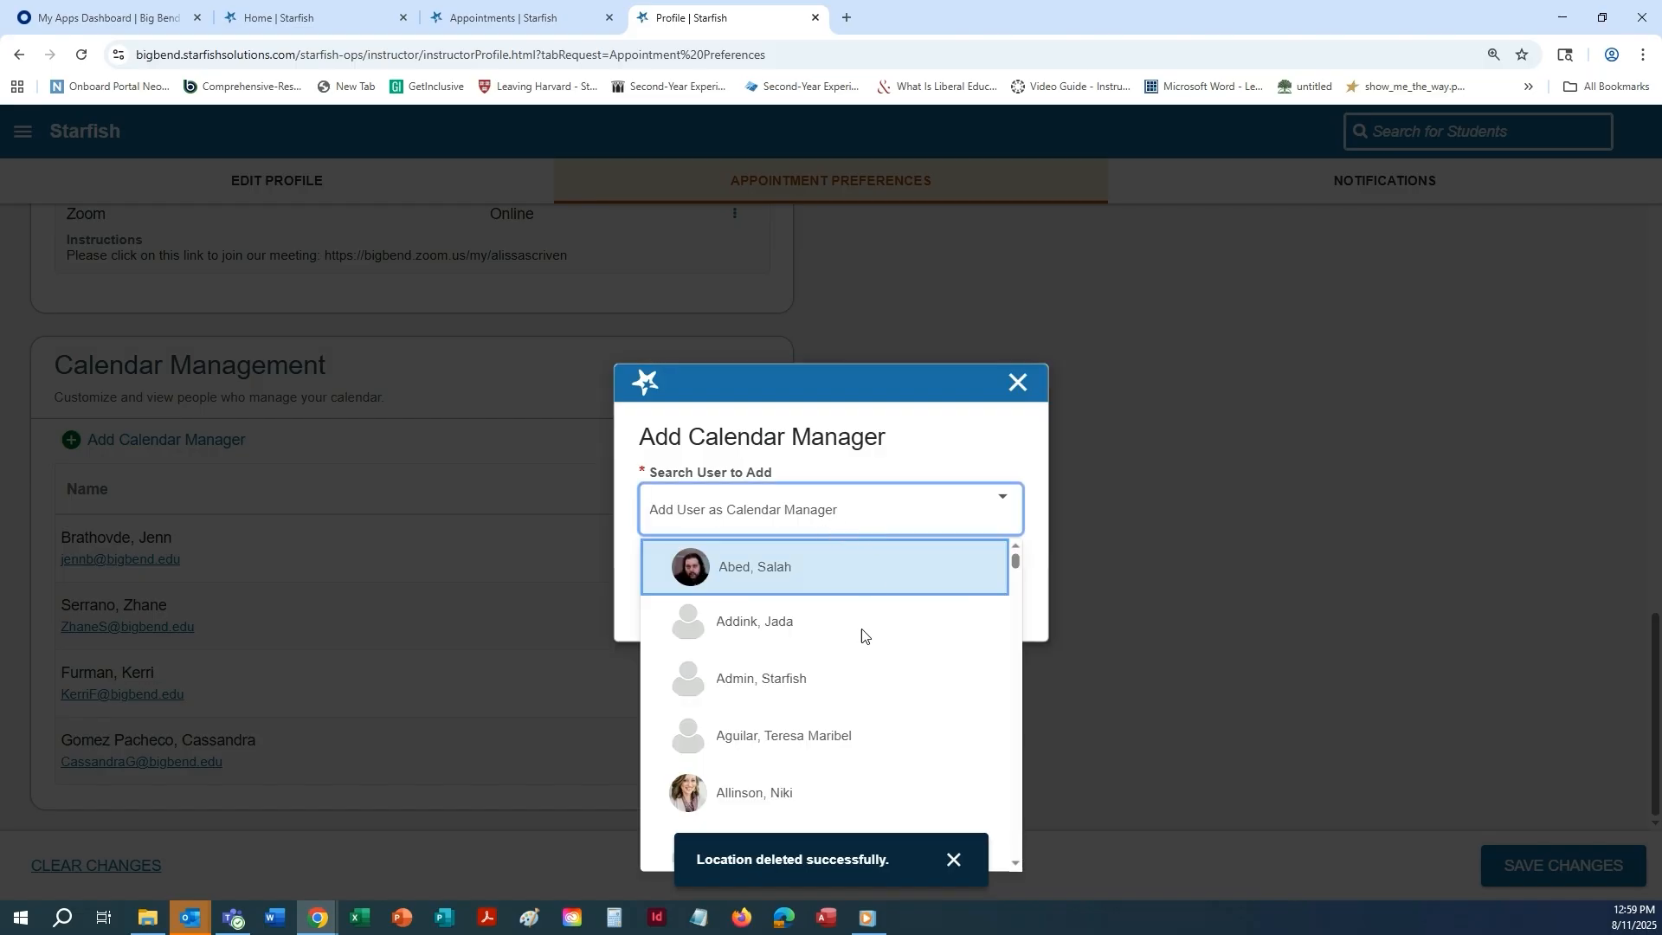
pyautogui.click(762, 678)
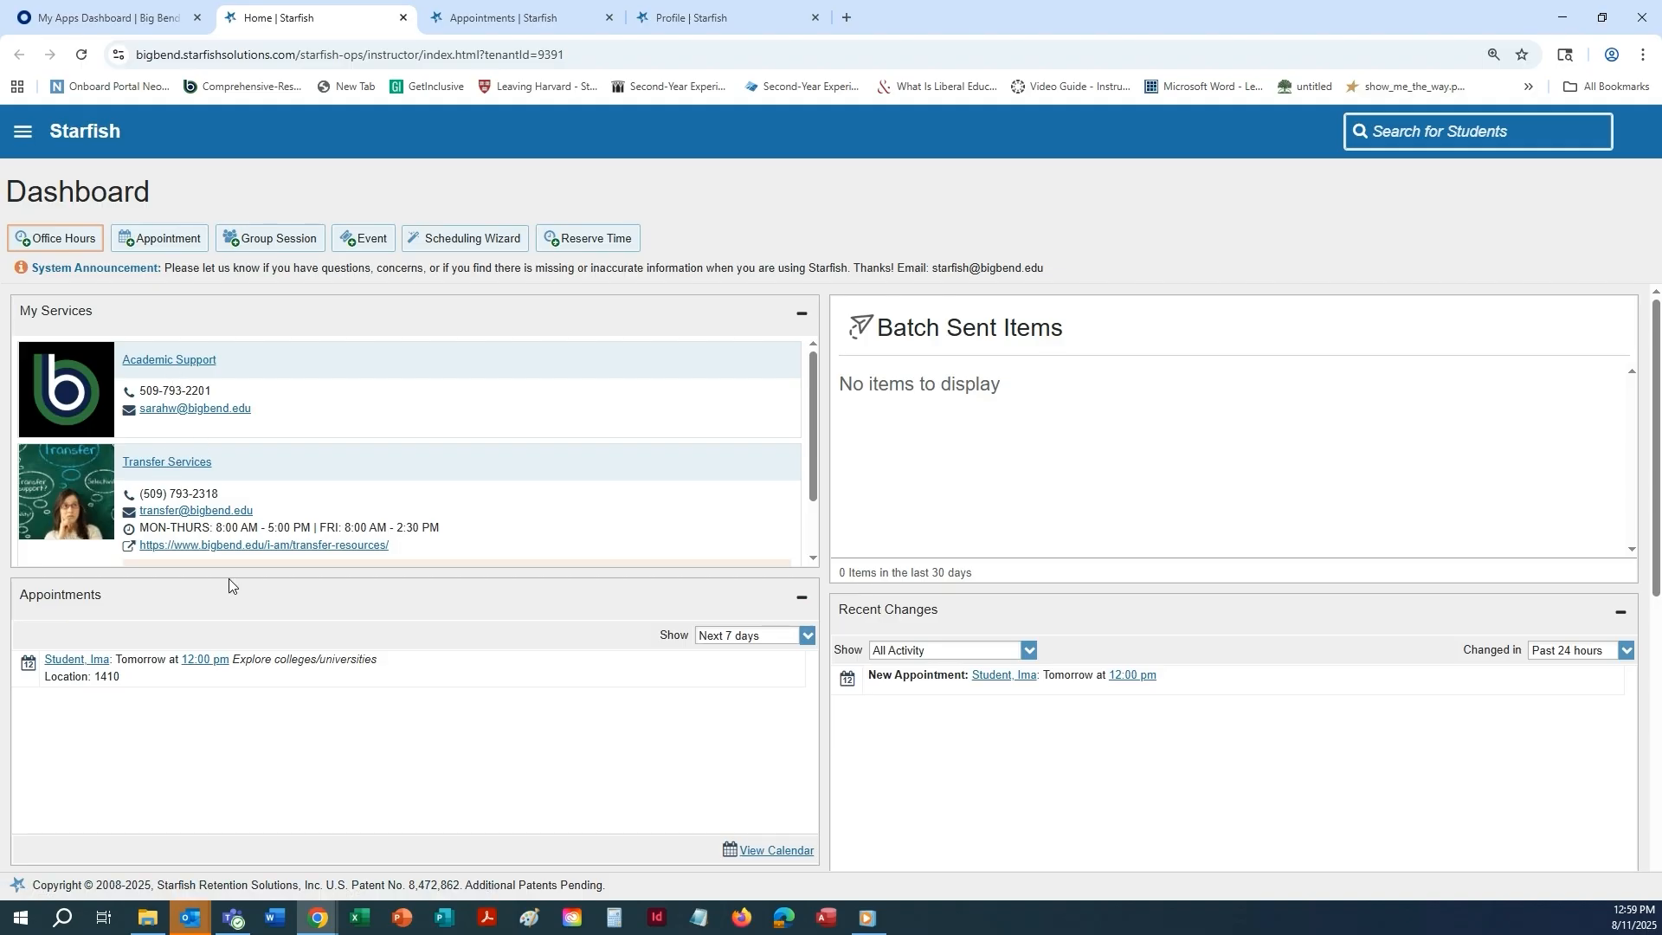
# View the calendar managed for a colleague from the dashboard, and return to the profile's Calendar Management section.
pyautogui.scroll(-5, 211, 675)
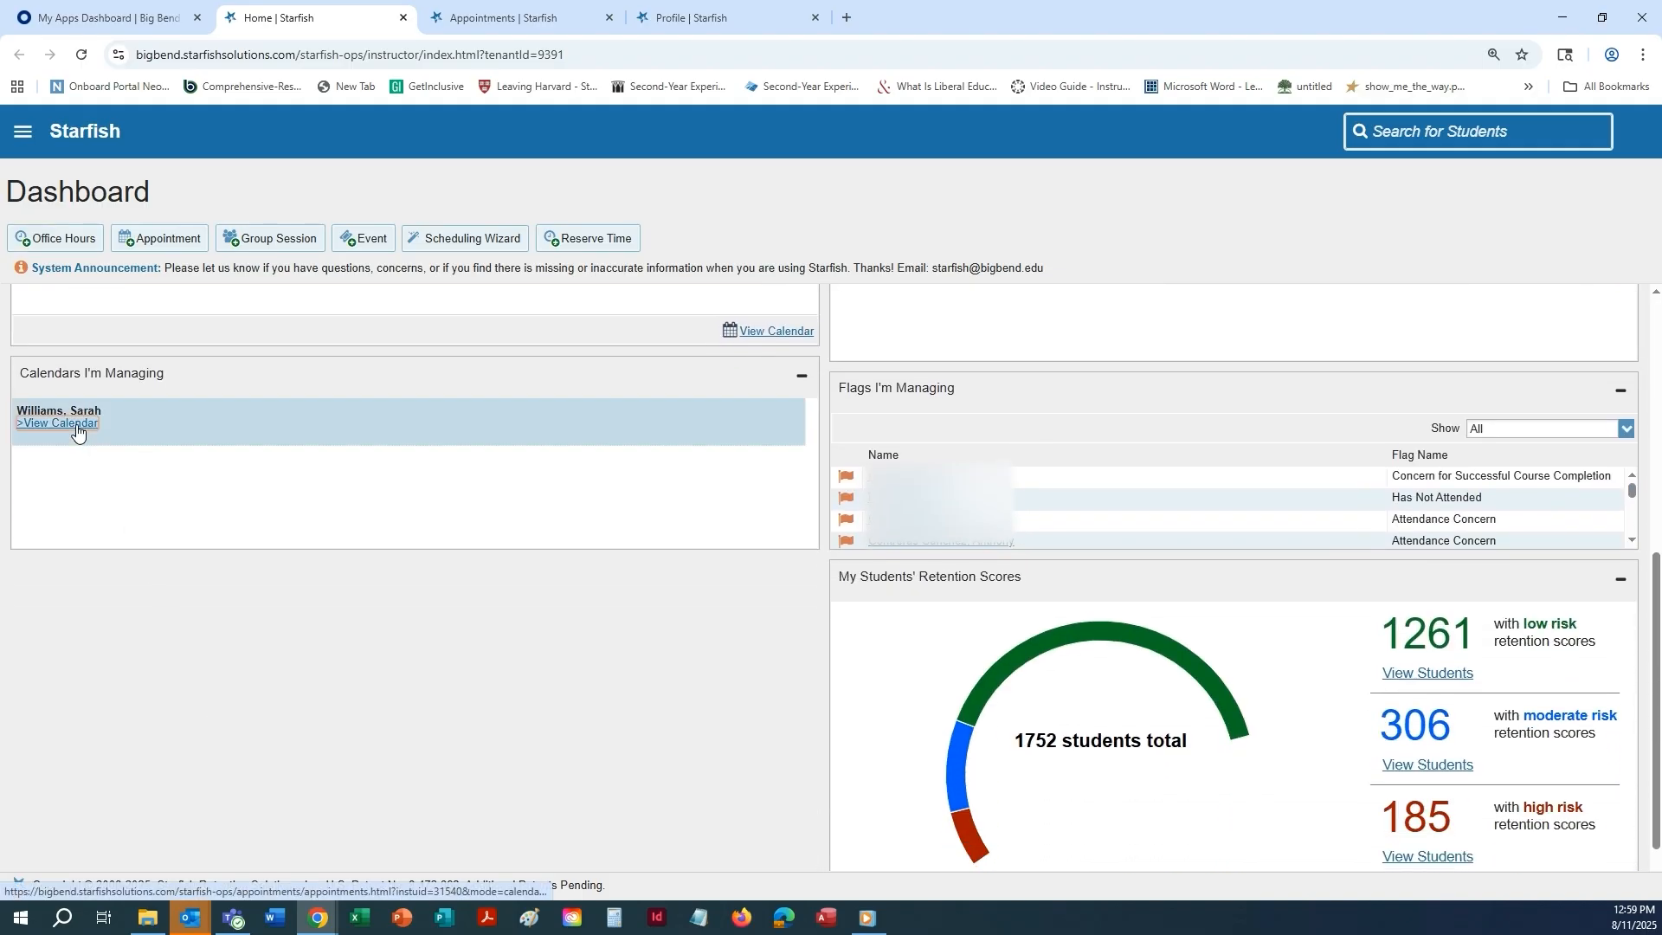
pyautogui.click(74, 425)
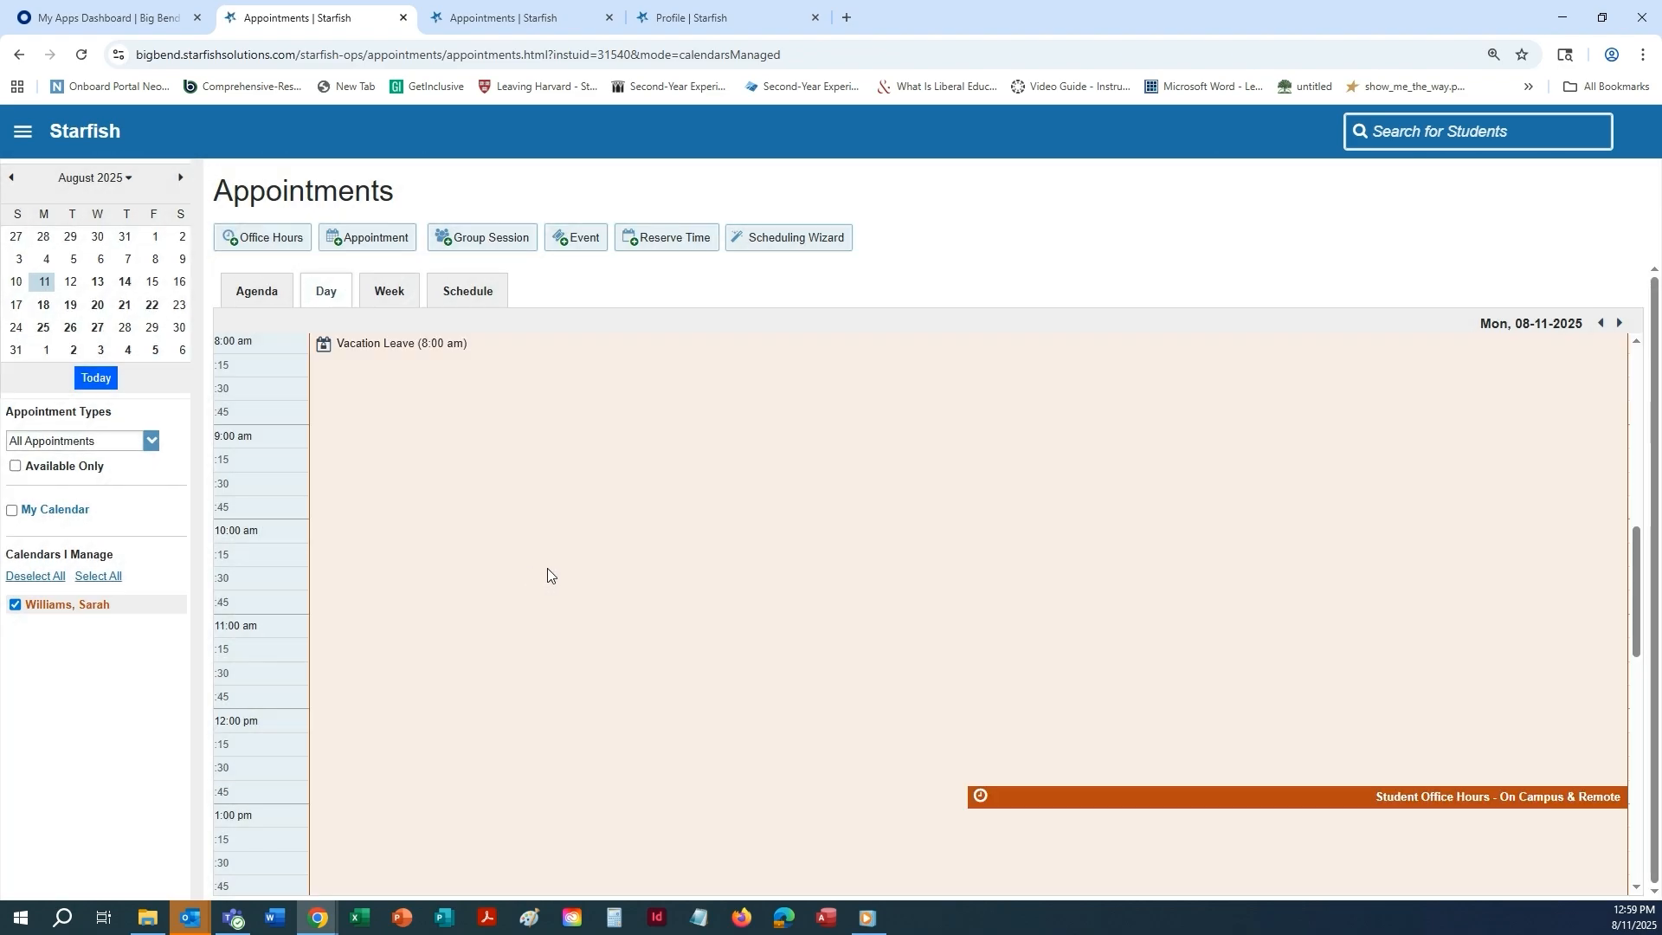
pyautogui.click(730, 18)
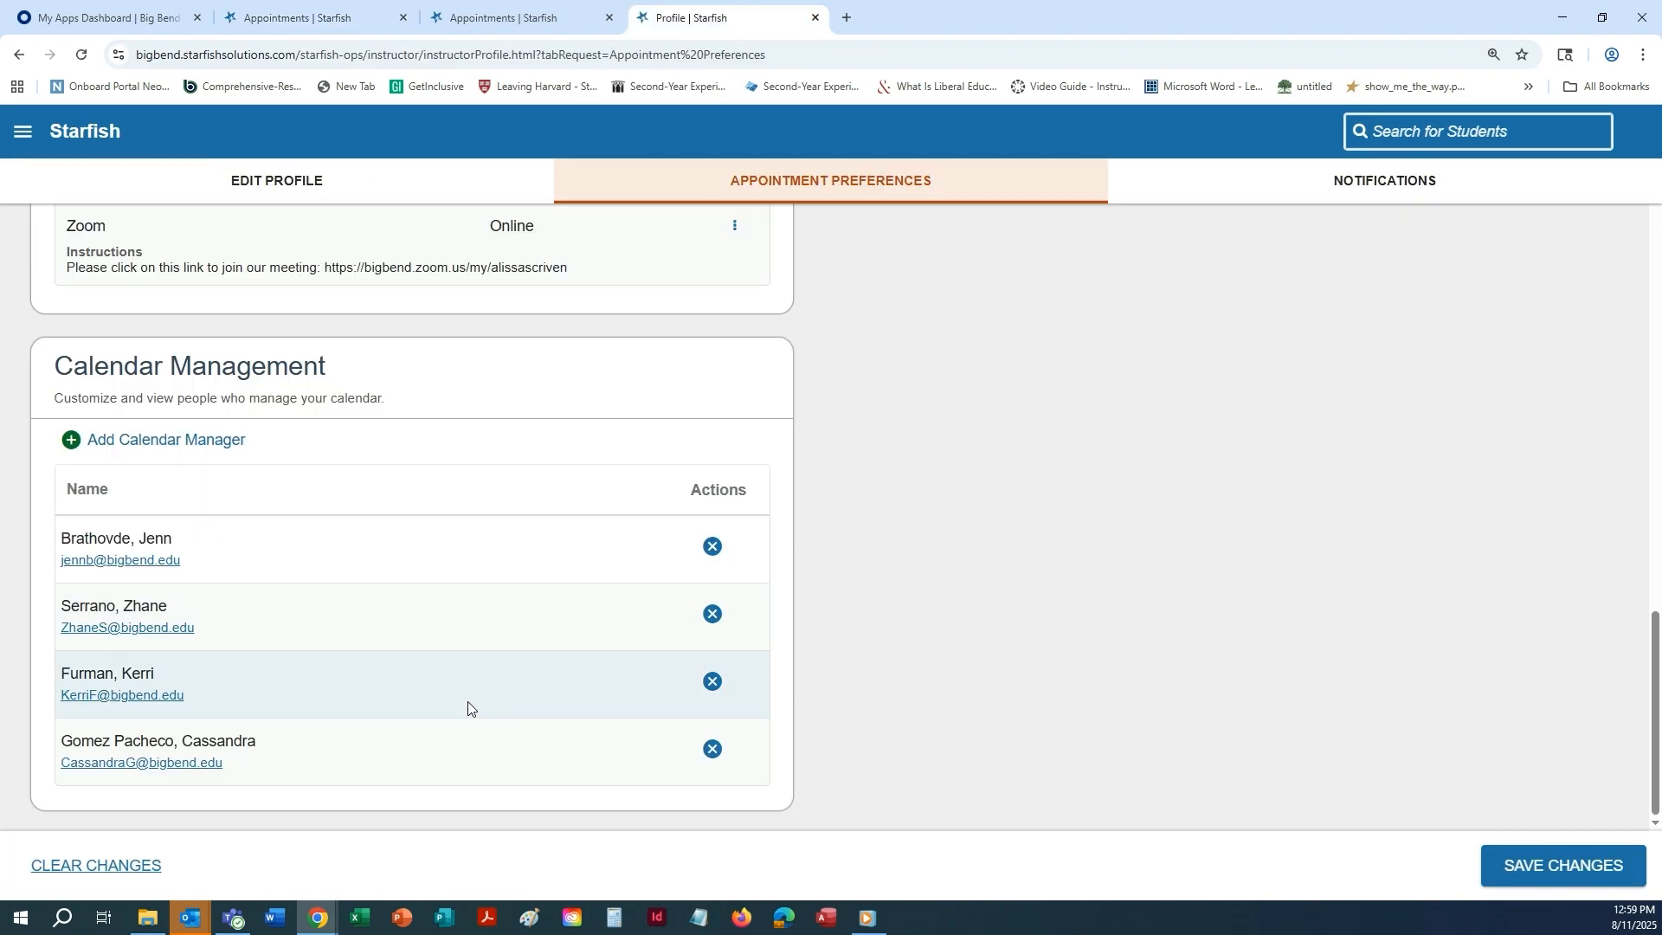